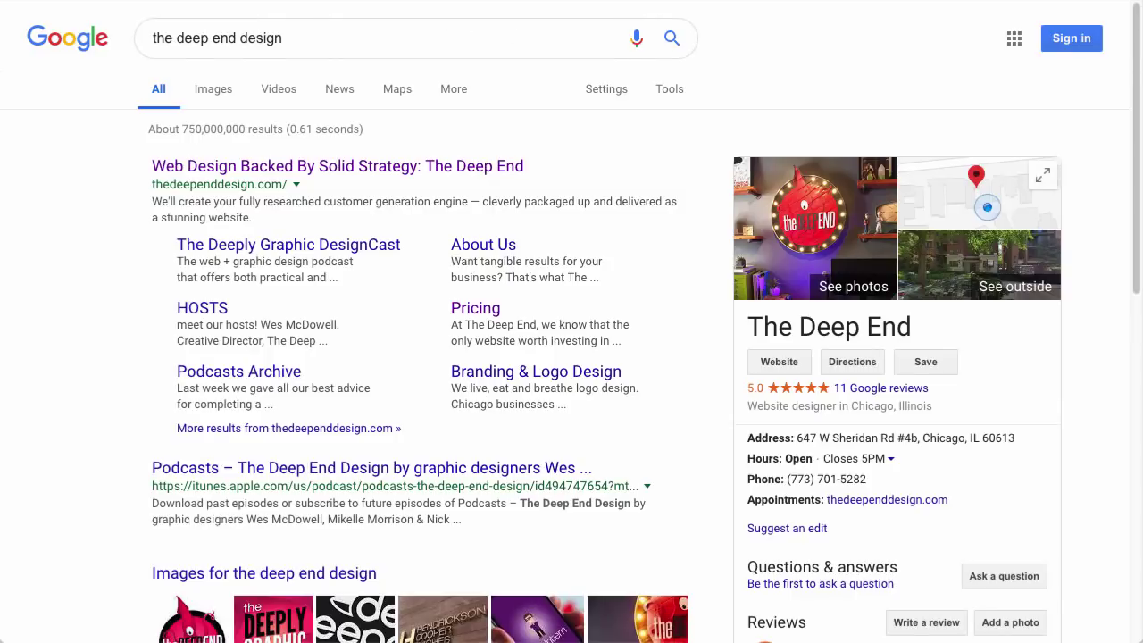
Scroll through the search results and knowledge panel, then go to business.google.com.
{"action": "left_click_drag", "start_coordinate": [1139, 59], "coordinate": [1139, 107]}
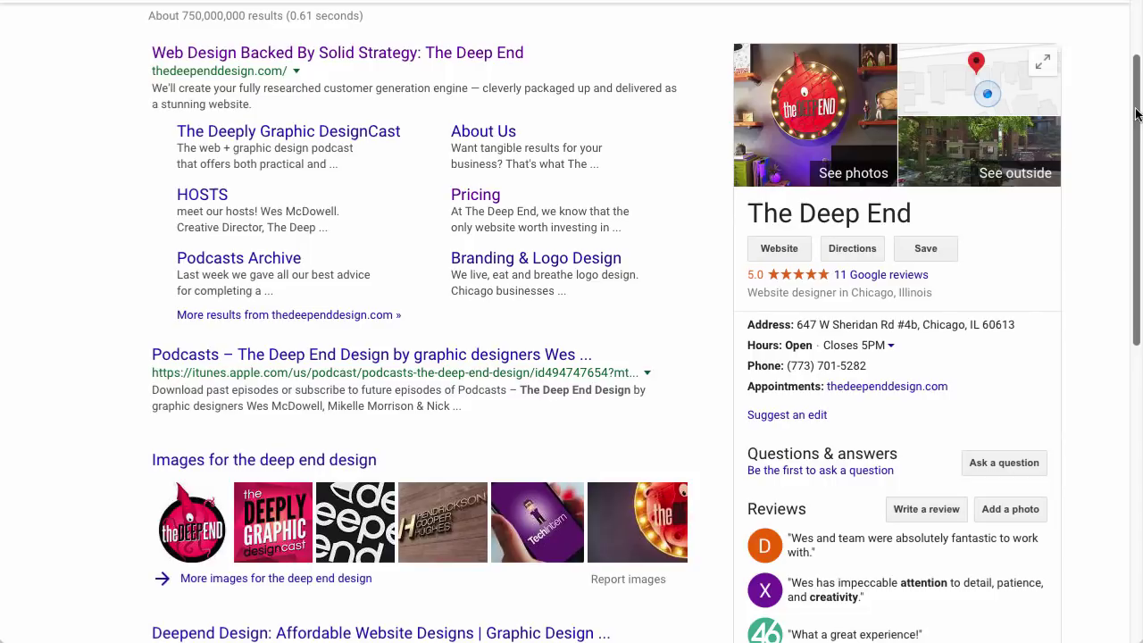
{"action": "left_click_drag", "start_coordinate": [1135, 114], "coordinate": [1128, 274]}
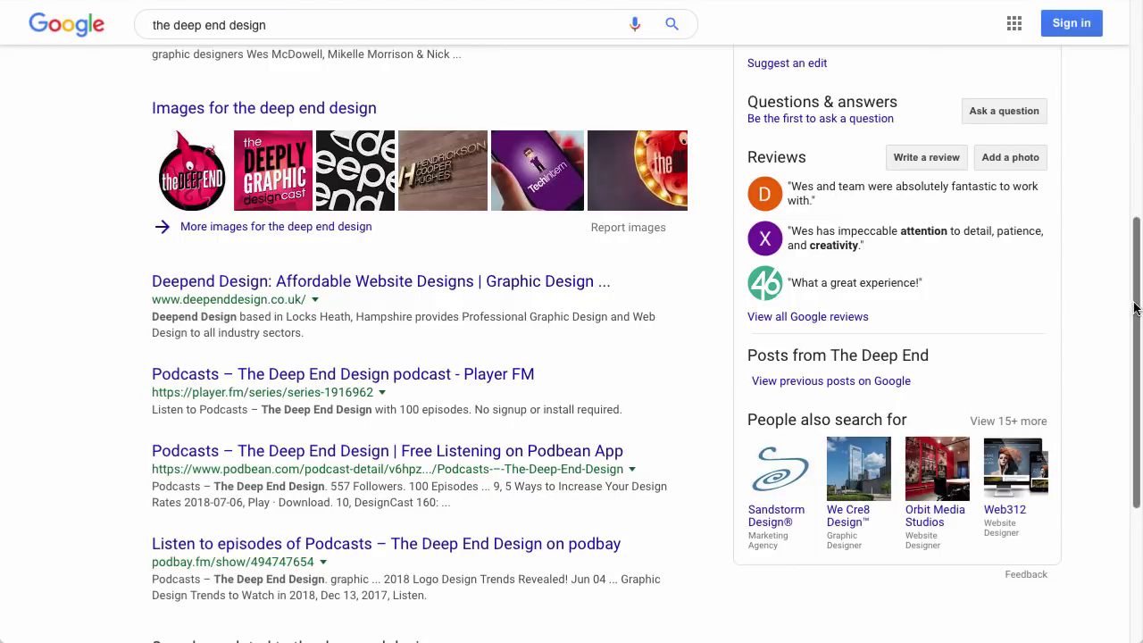
{"action": "left_click_drag", "start_coordinate": [1136, 305], "coordinate": [1136, 13]}
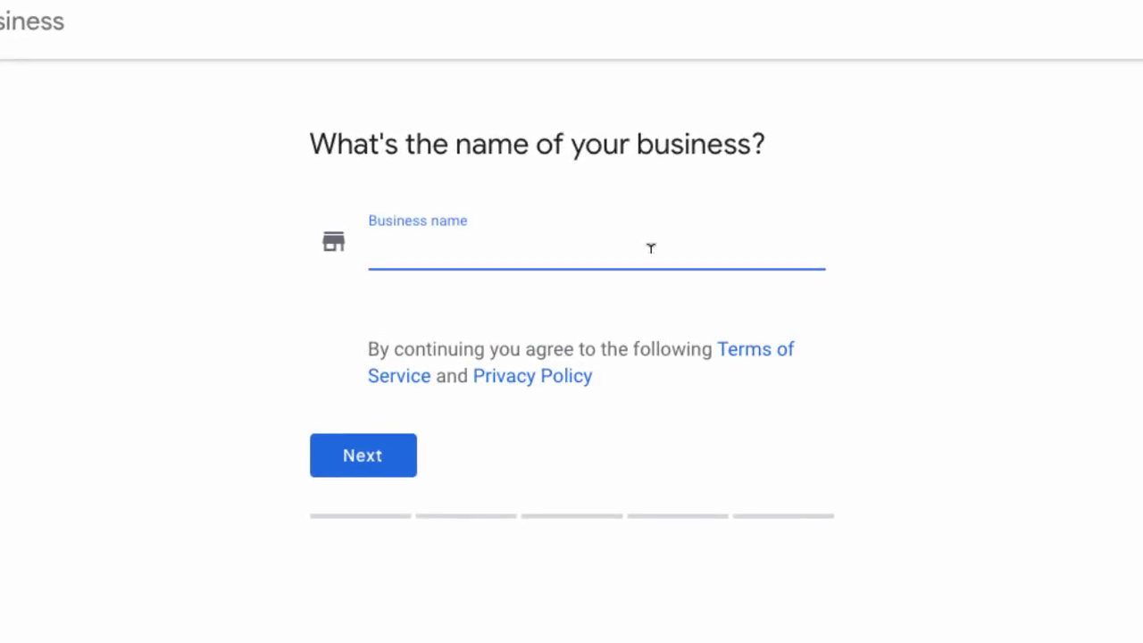
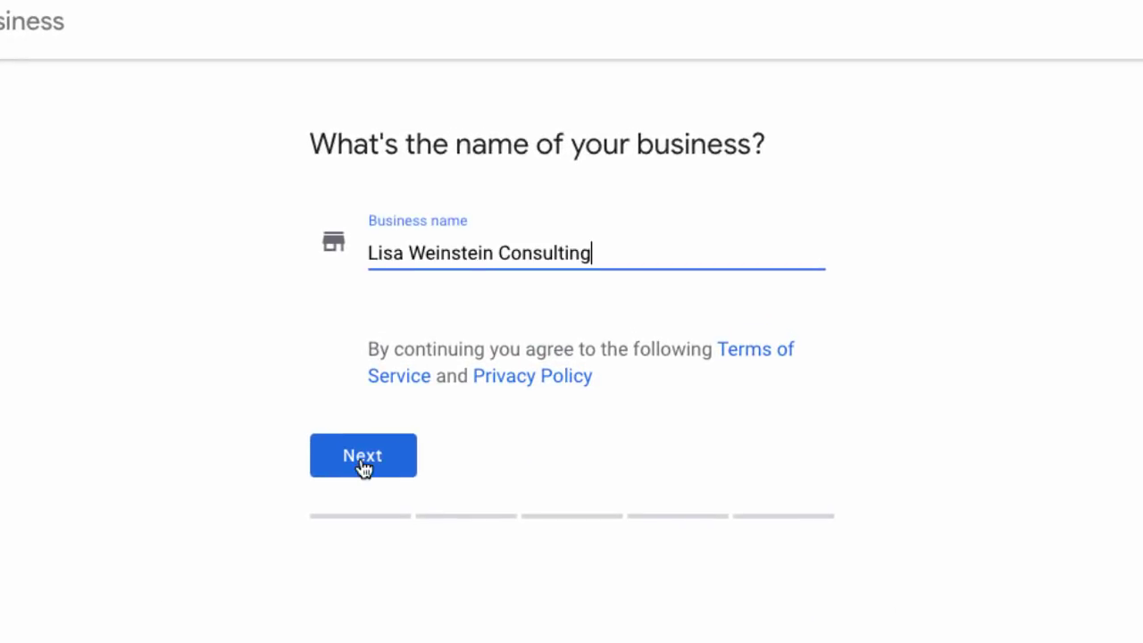
Enter the business name, continue to the location step, and start the street address.
{"action": "left_click", "coordinate": [363, 459]}
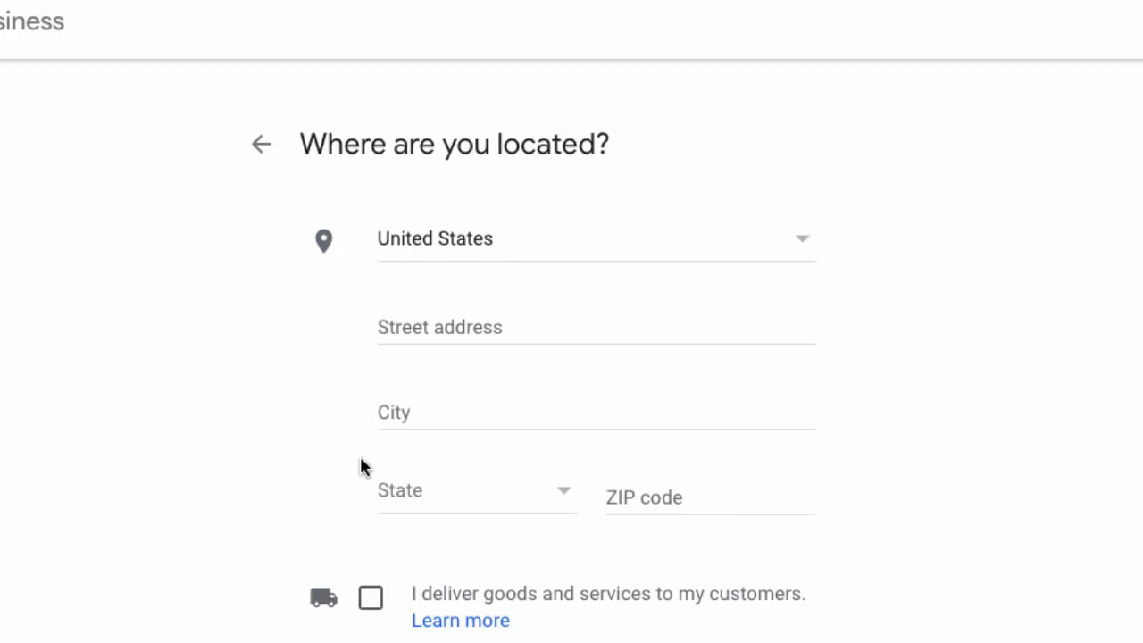
{"action": "left_click", "coordinate": [424, 323]}
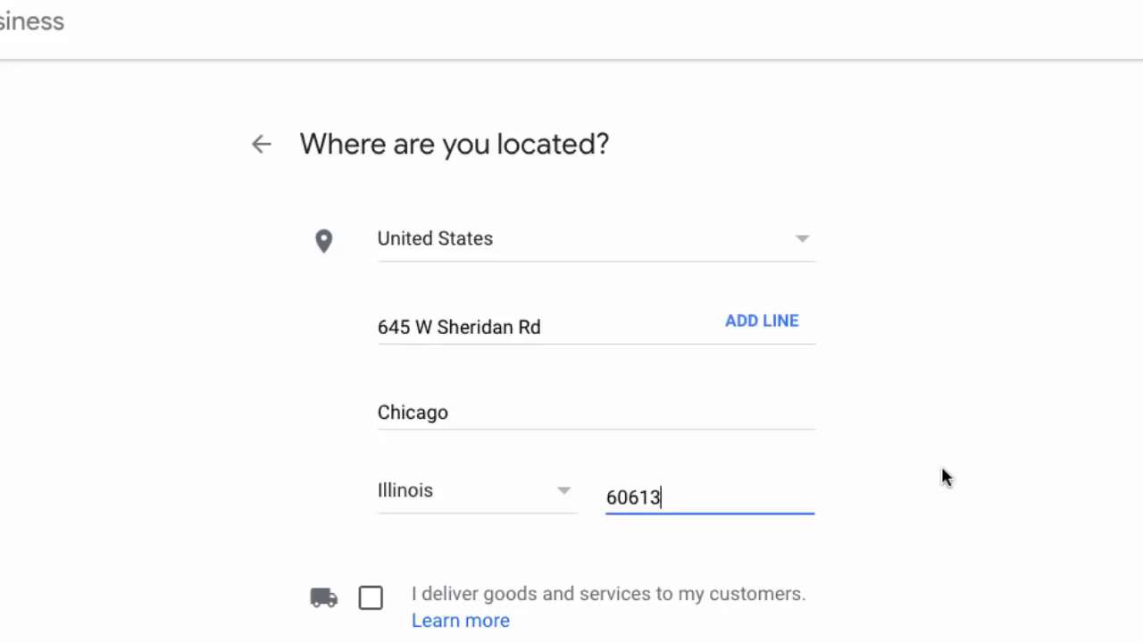
{"action": "scroll", "coordinate": [942, 468], "scroll_direction": "down", "scroll_amount": 3}
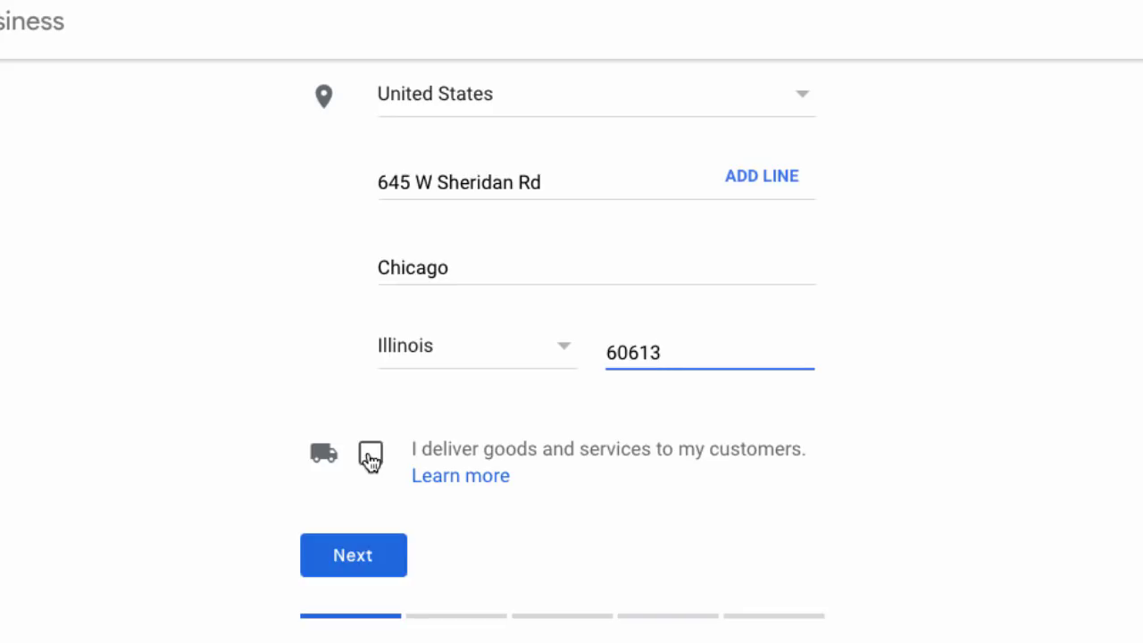
Leave delivery and Hide my address both unchecked and continue to the category step.
{"action": "left_click", "coordinate": [370, 455]}
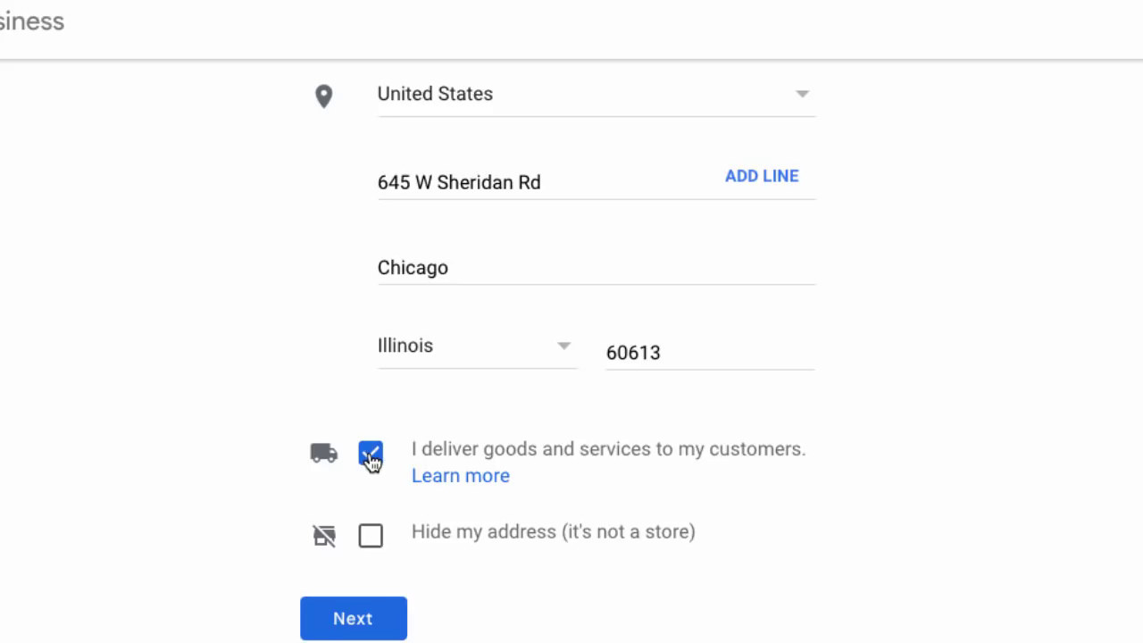
{"action": "left_click", "coordinate": [371, 547]}
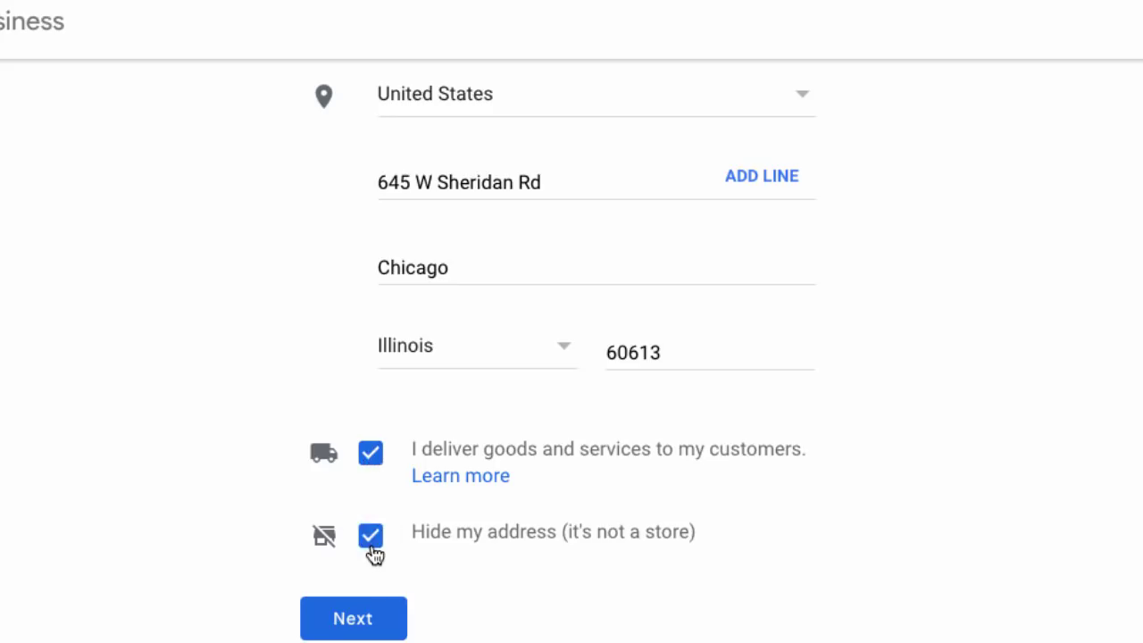
{"action": "left_click", "coordinate": [371, 546]}
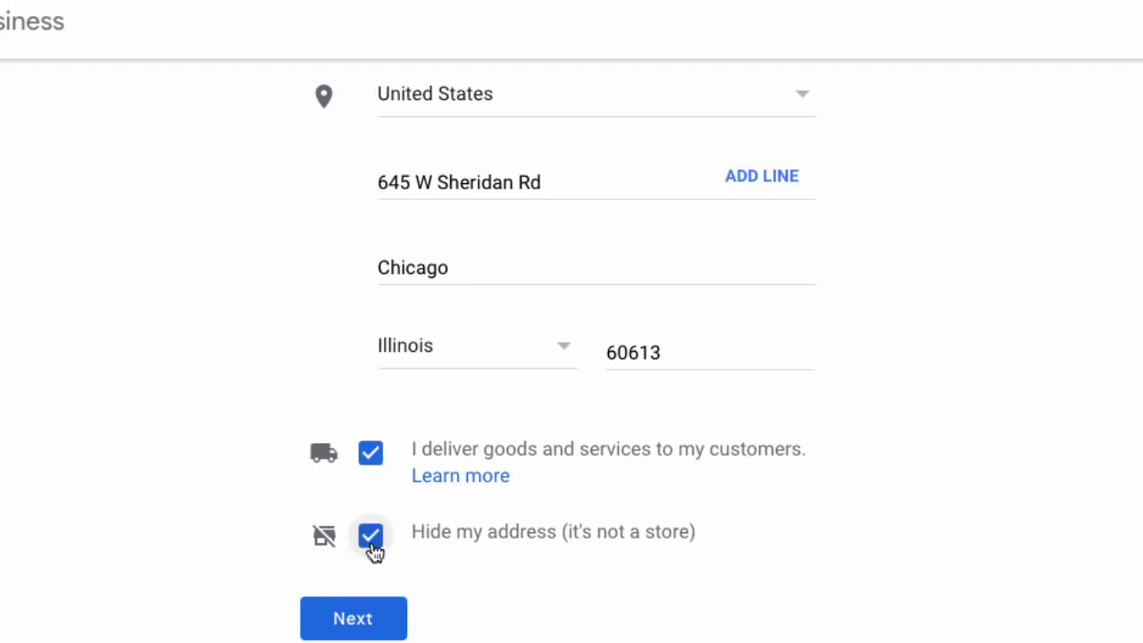
{"action": "left_click", "coordinate": [379, 456]}
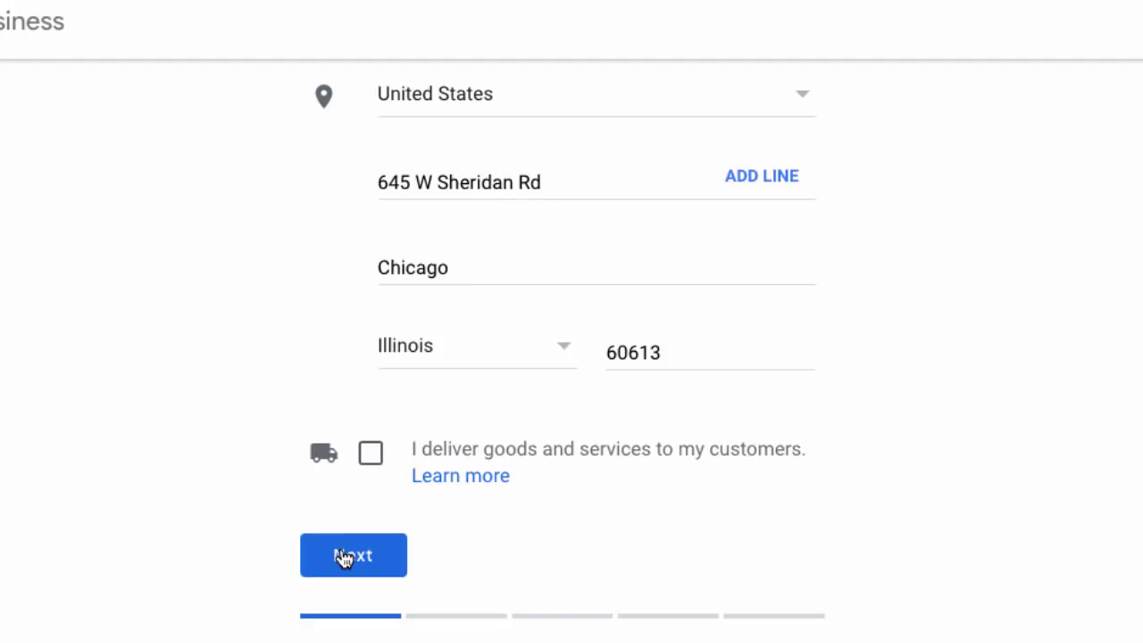
{"action": "left_click", "coordinate": [343, 556]}
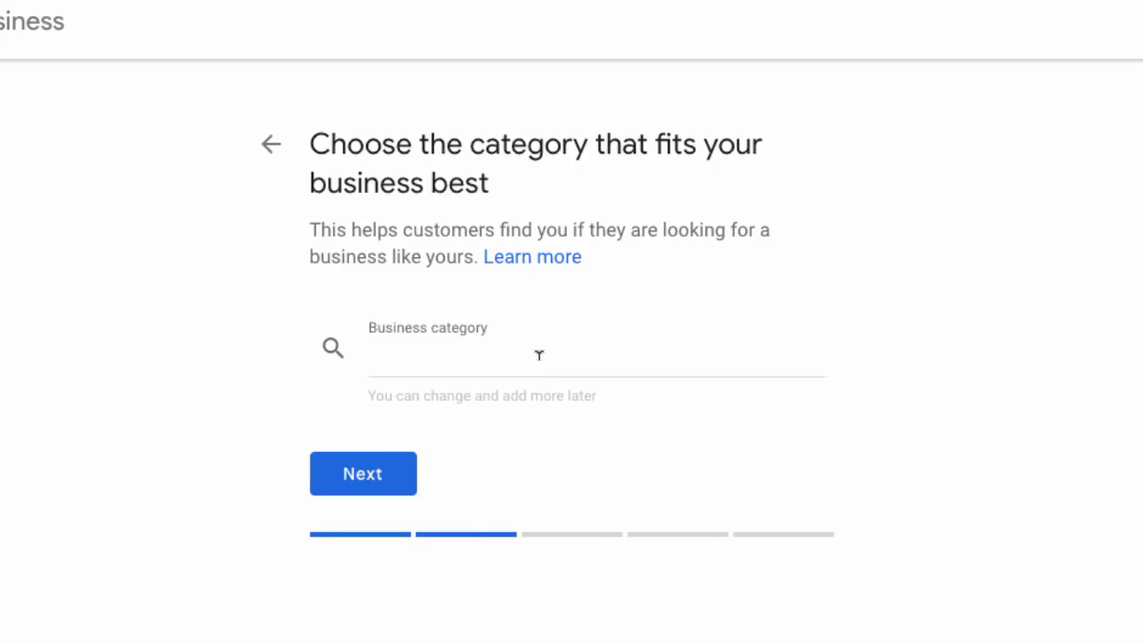
Search 'consultant' and choose Media Consultant as the business category.
{"action": "left_click", "coordinate": [539, 357]}
{"action": "scroll", "coordinate": [538, 357], "scroll_direction": "down", "scroll_amount": 2}
{"action": "type", "text": "consultan"}
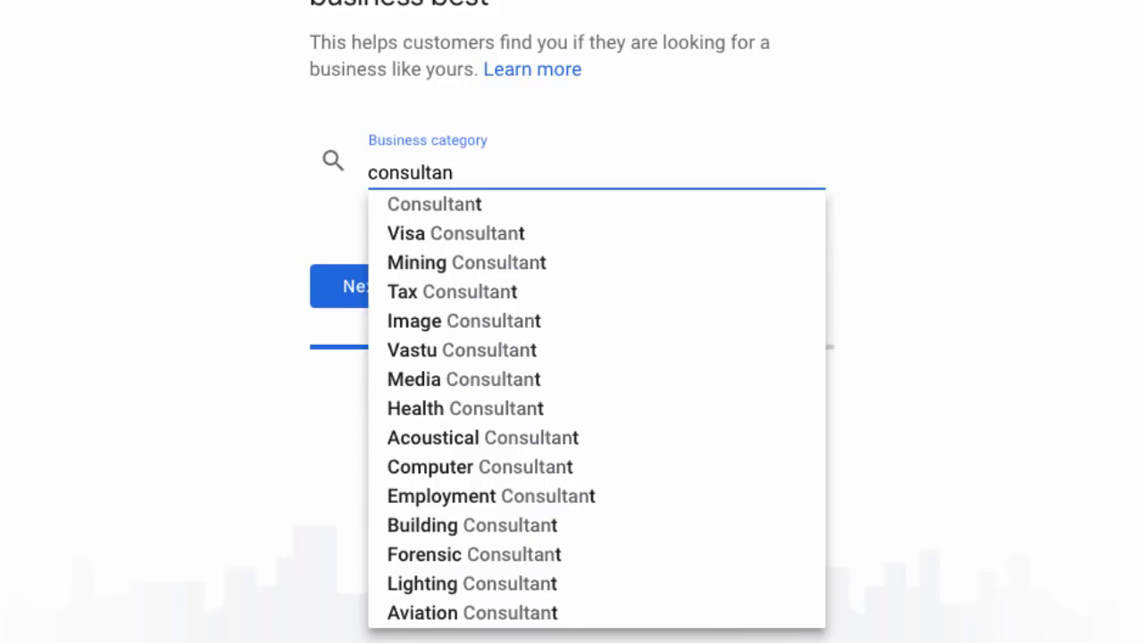
{"action": "type", "text": "t"}
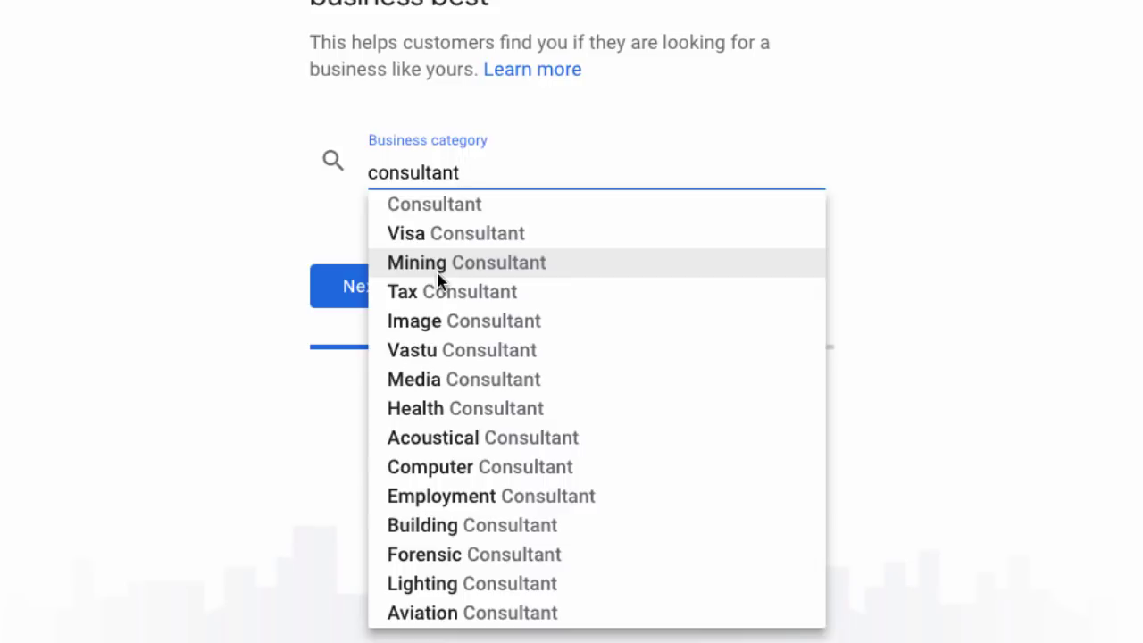
{"action": "left_click", "coordinate": [438, 383]}
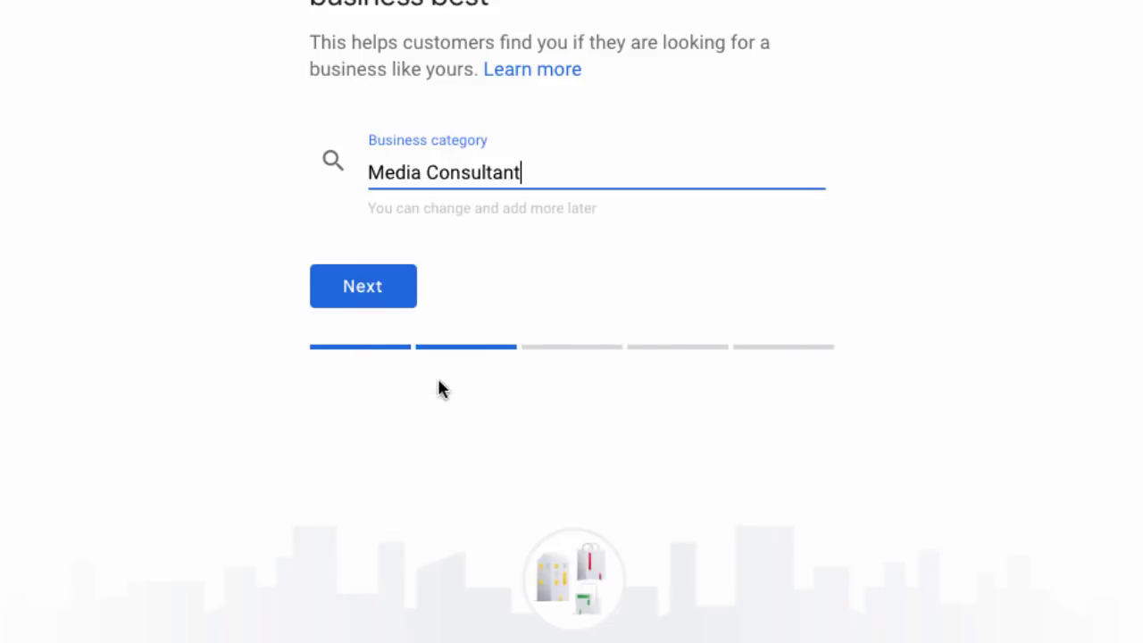
Enter the business phone number and website, then continue to verification.
{"action": "left_click", "coordinate": [365, 306]}
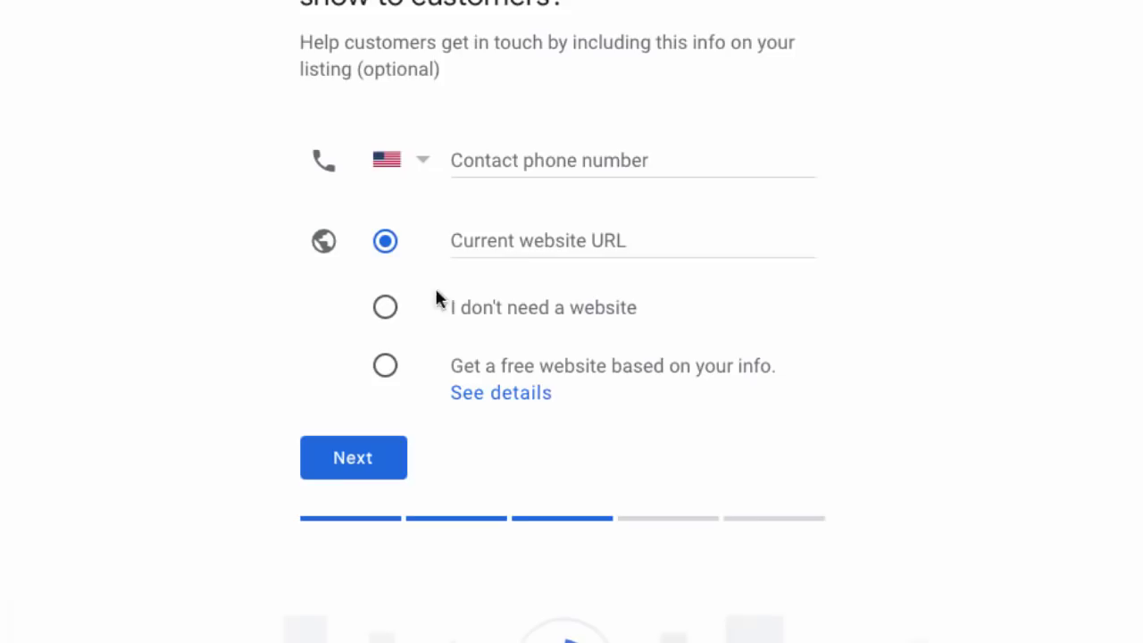
{"action": "left_click", "coordinate": [558, 163]}
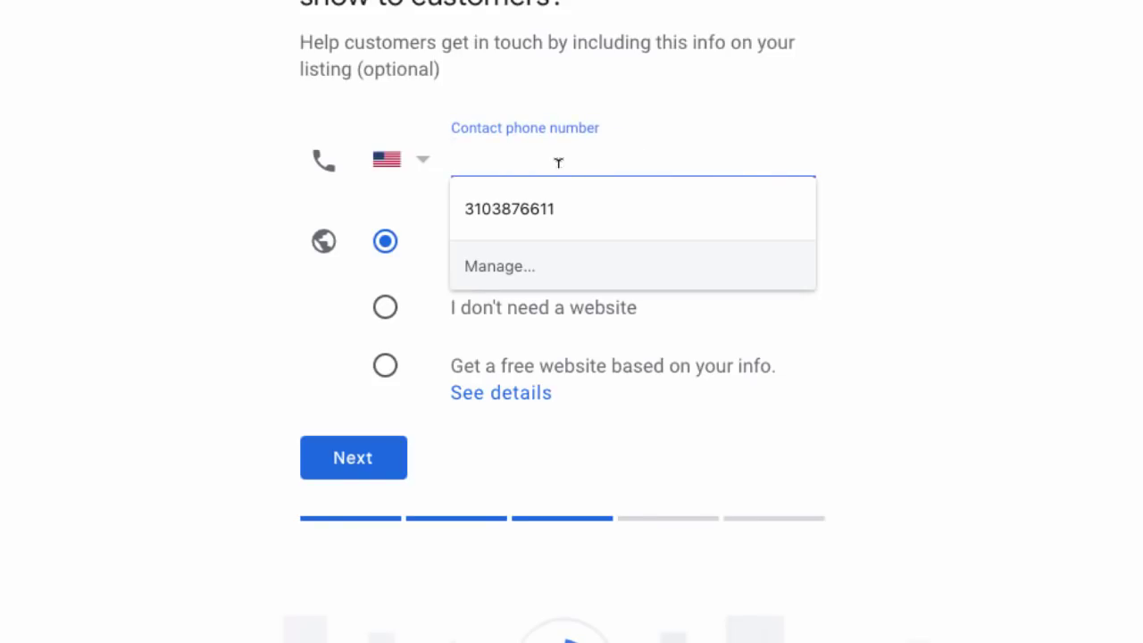
{"action": "type", "text": "773-555-1212"}
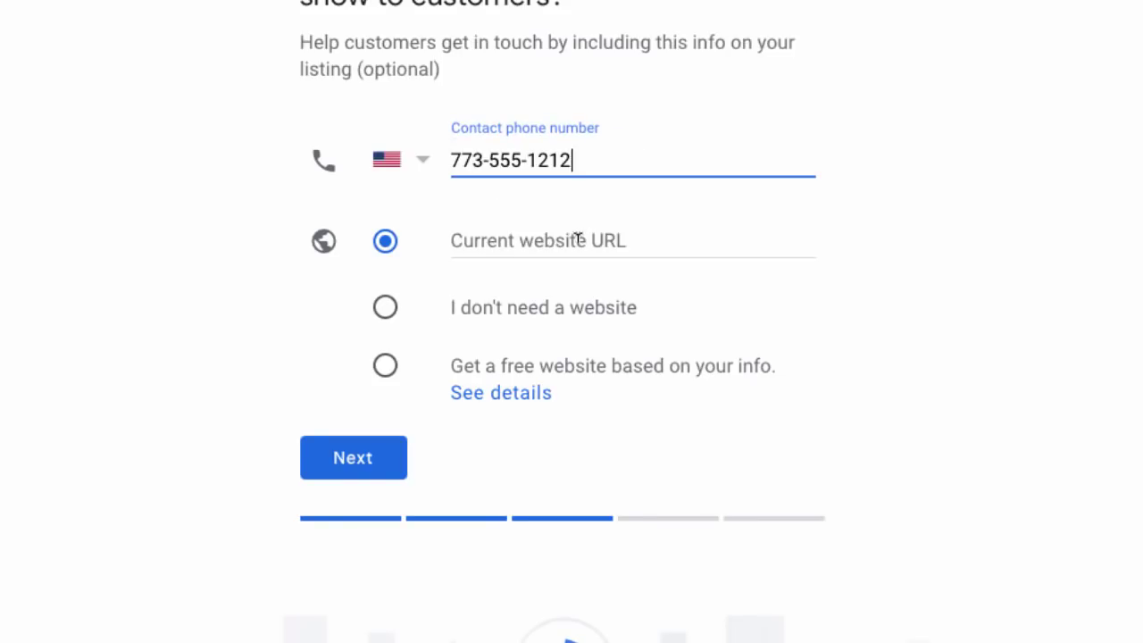
{"action": "left_click", "coordinate": [578, 237]}
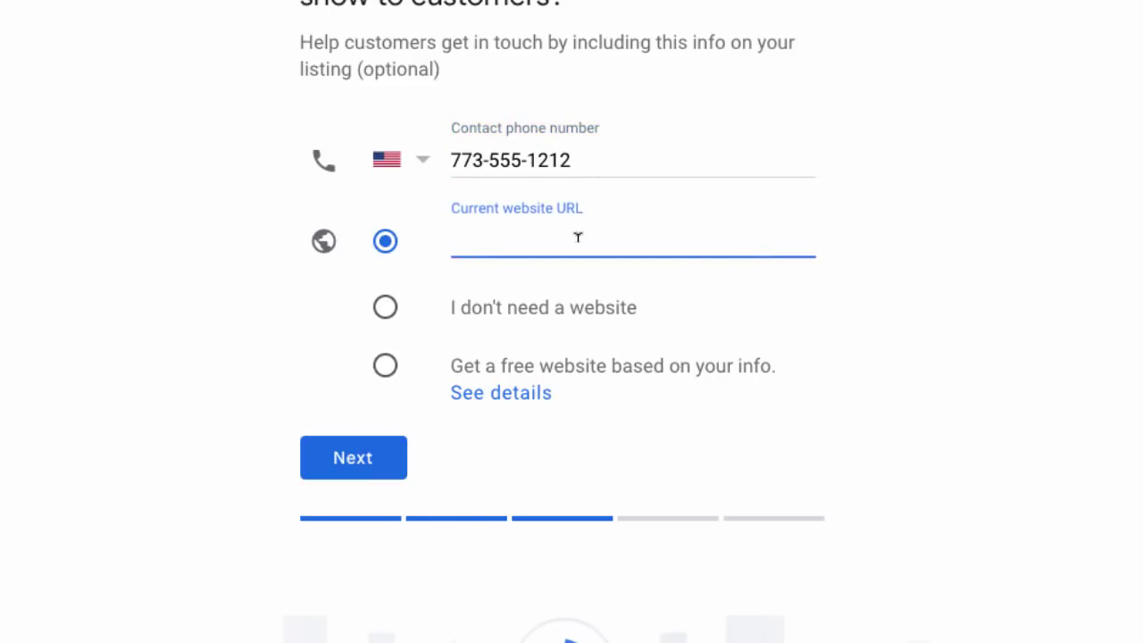
{"action": "left_click", "coordinate": [357, 456]}
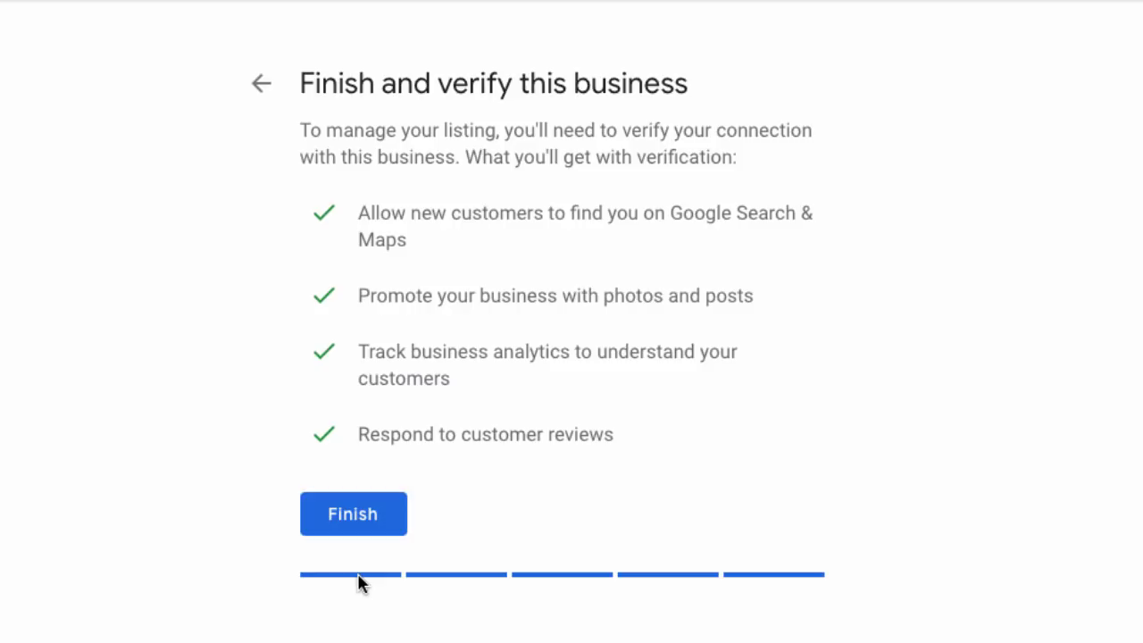
Finish setup, enter the contact name, and request the verification postcard by mail.
{"action": "left_click", "coordinate": [368, 518]}
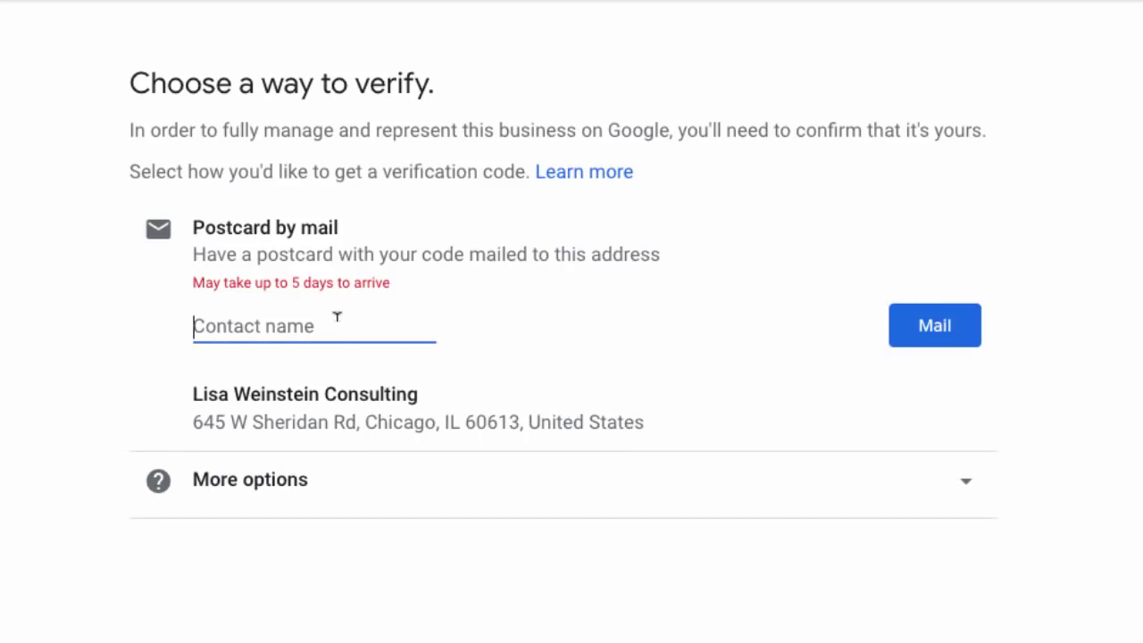
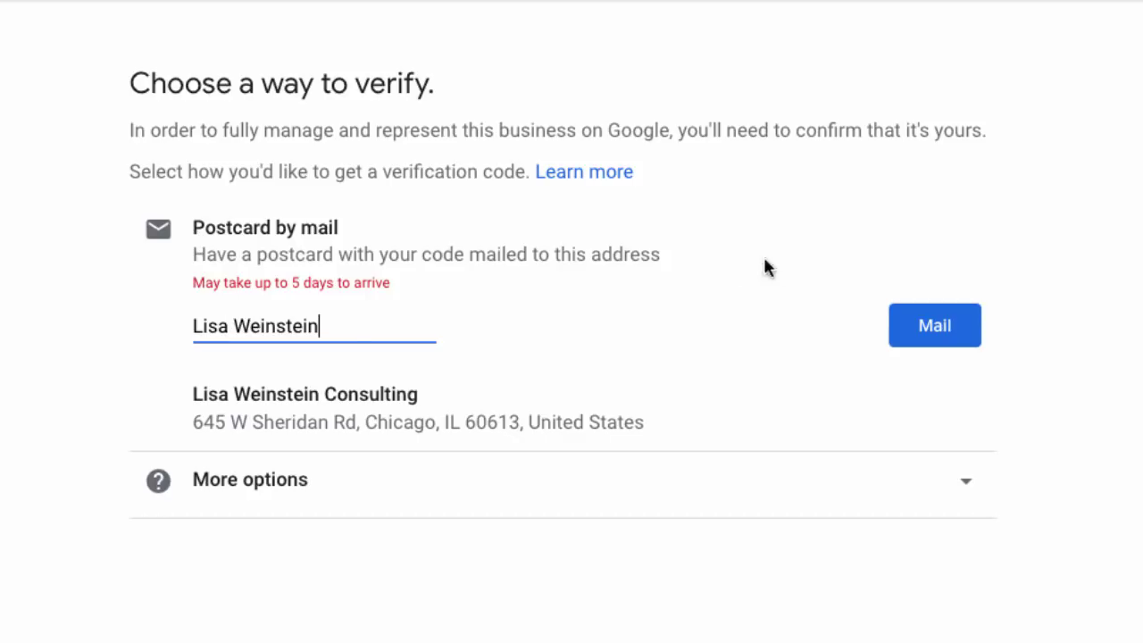
{"action": "left_click", "coordinate": [935, 326]}
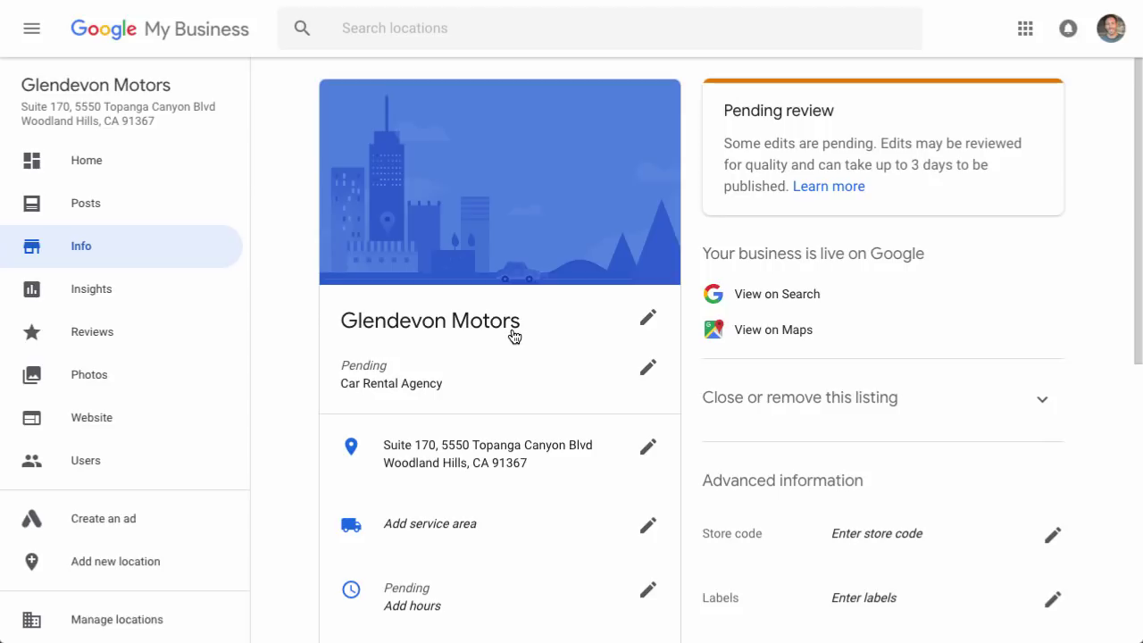
{"action": "left_click", "coordinate": [649, 321]}
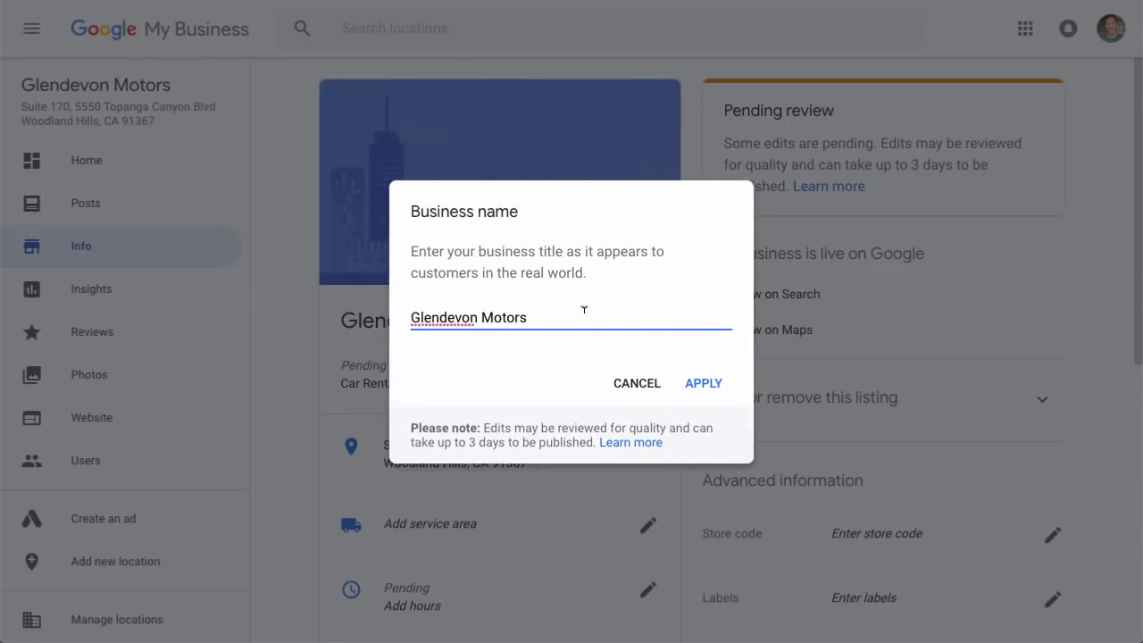
{"action": "type", "text": "Car Rental Agency"}
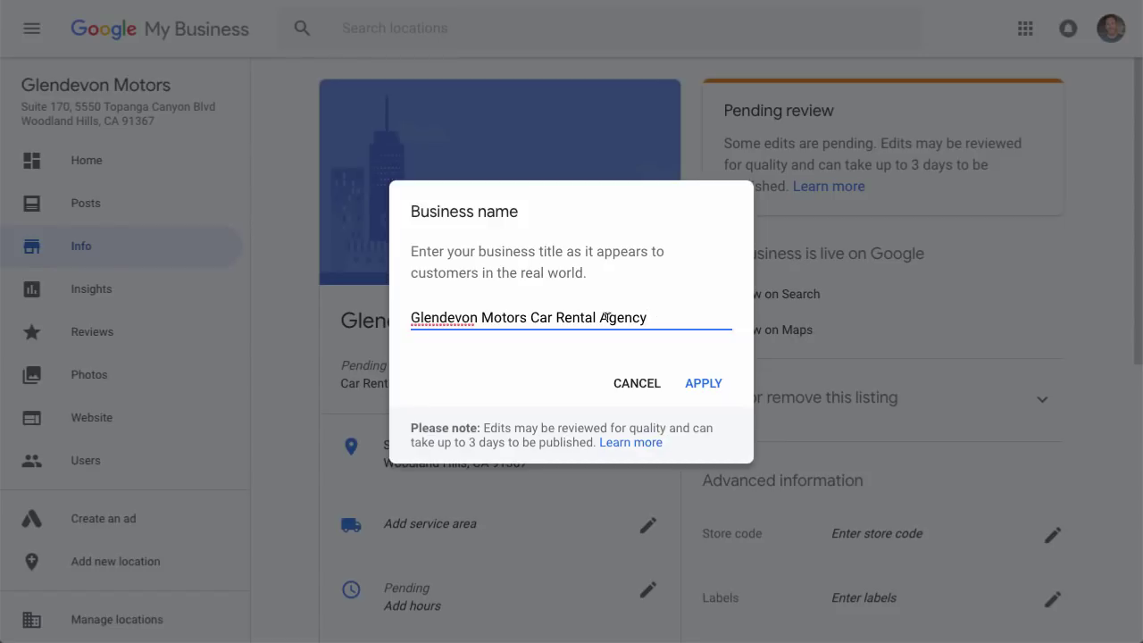
{"action": "left_click_drag", "start_coordinate": [595, 316], "coordinate": [658, 314]}
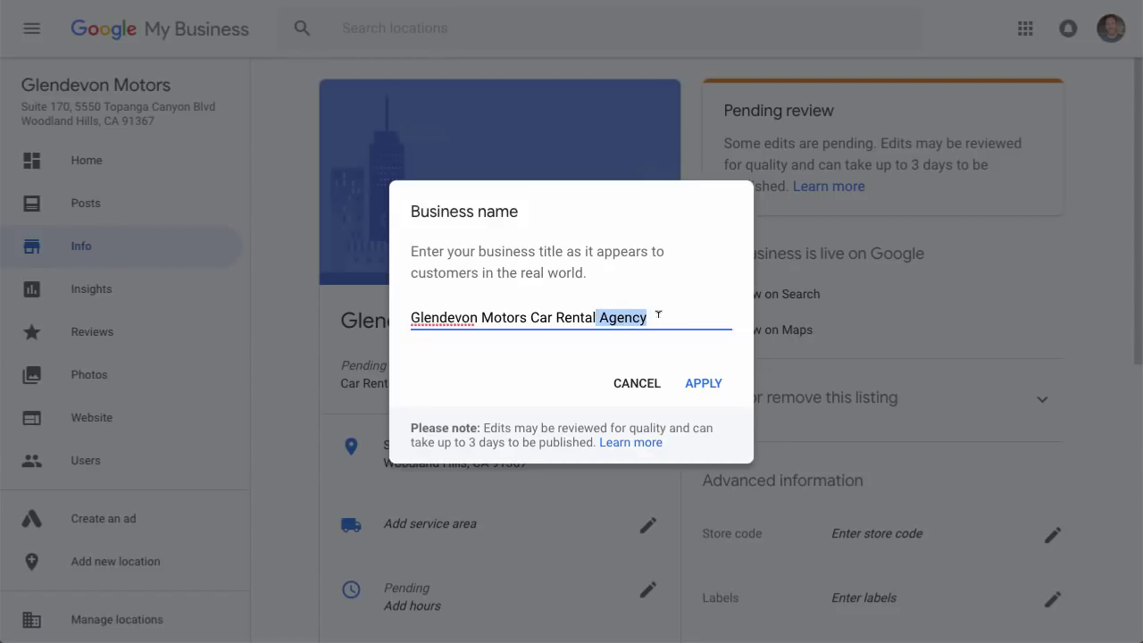
{"action": "key", "text": "BackSpace"}
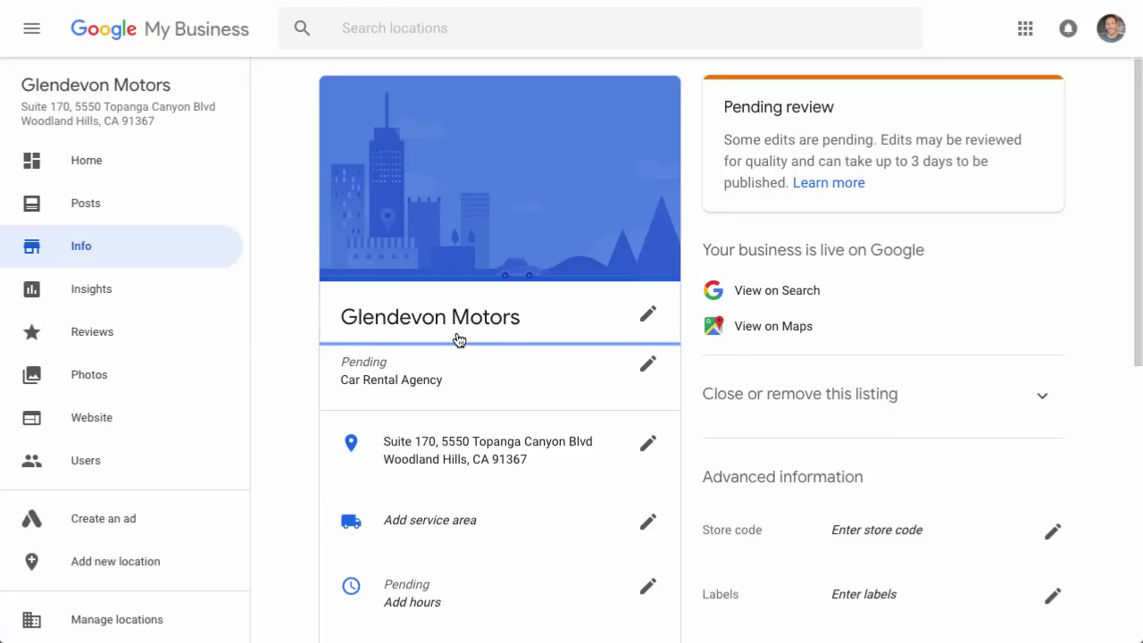
{"action": "scroll", "coordinate": [459, 339], "scroll_direction": "down", "scroll_amount": 1}
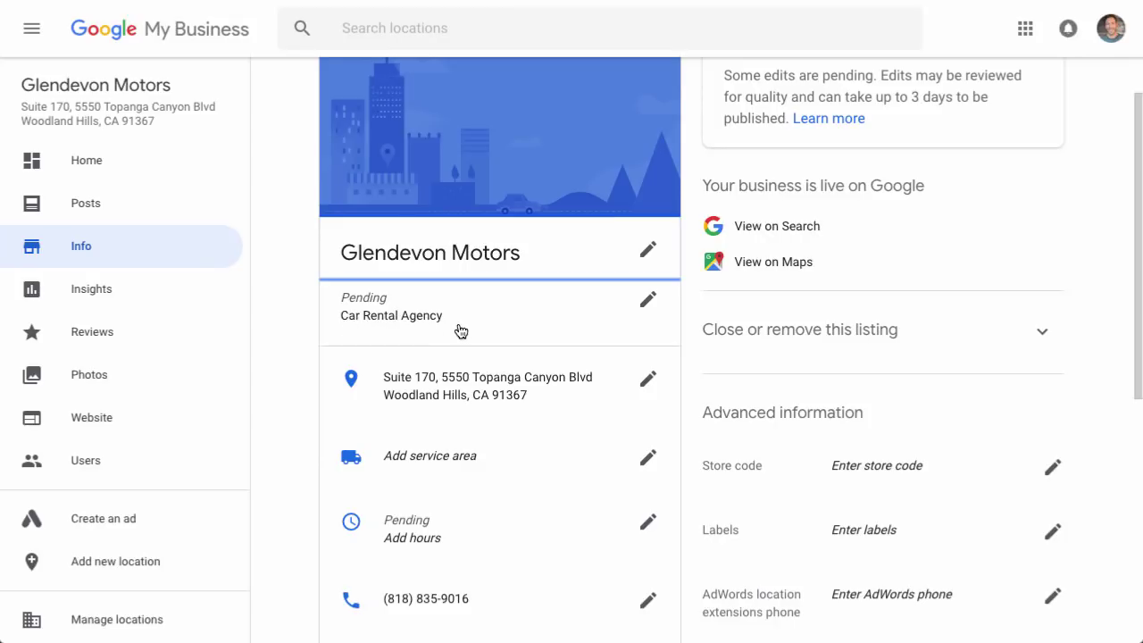
Add Car Service as a second category beside Car Rental Agency and apply it.
{"action": "left_click", "coordinate": [648, 305]}
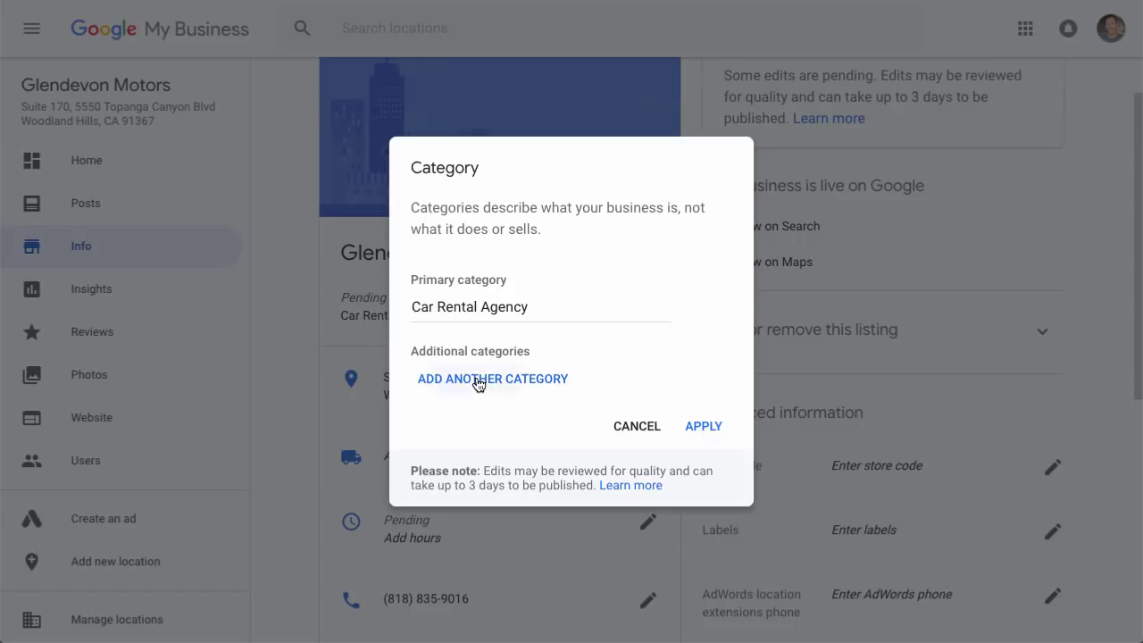
{"action": "left_click", "coordinate": [478, 382]}
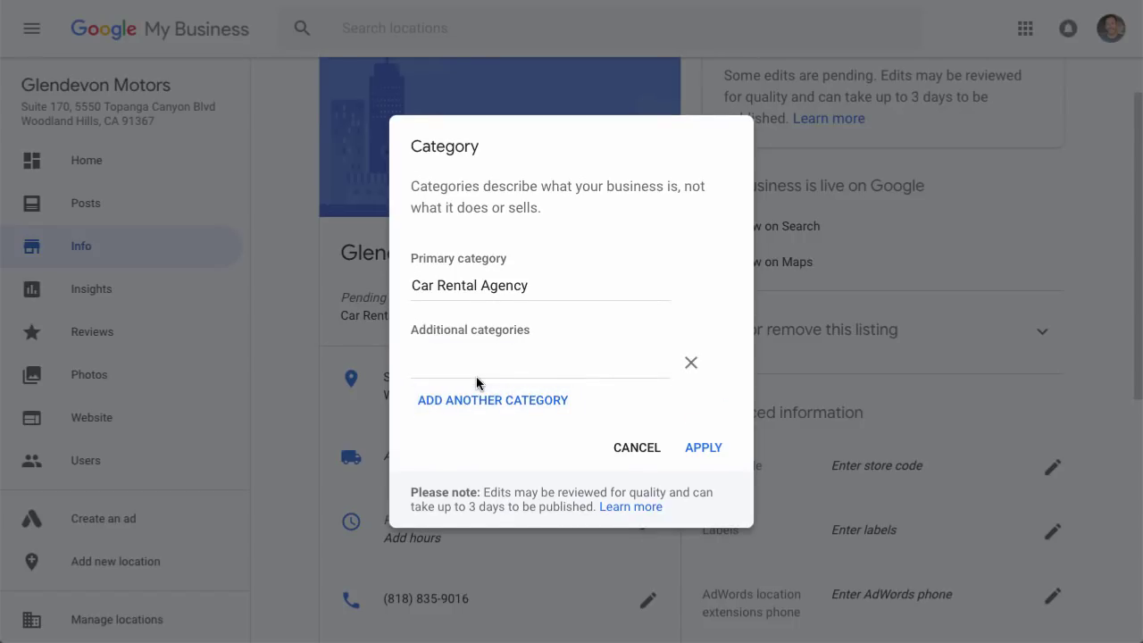
{"action": "type", "text": "Car"}
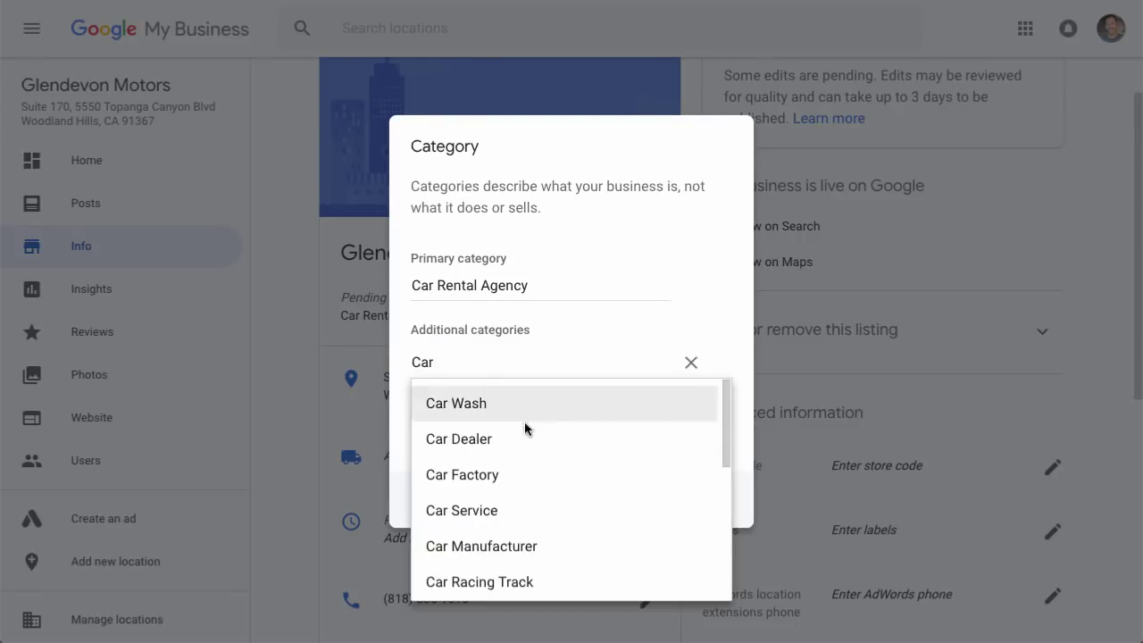
{"action": "left_click", "coordinate": [483, 509]}
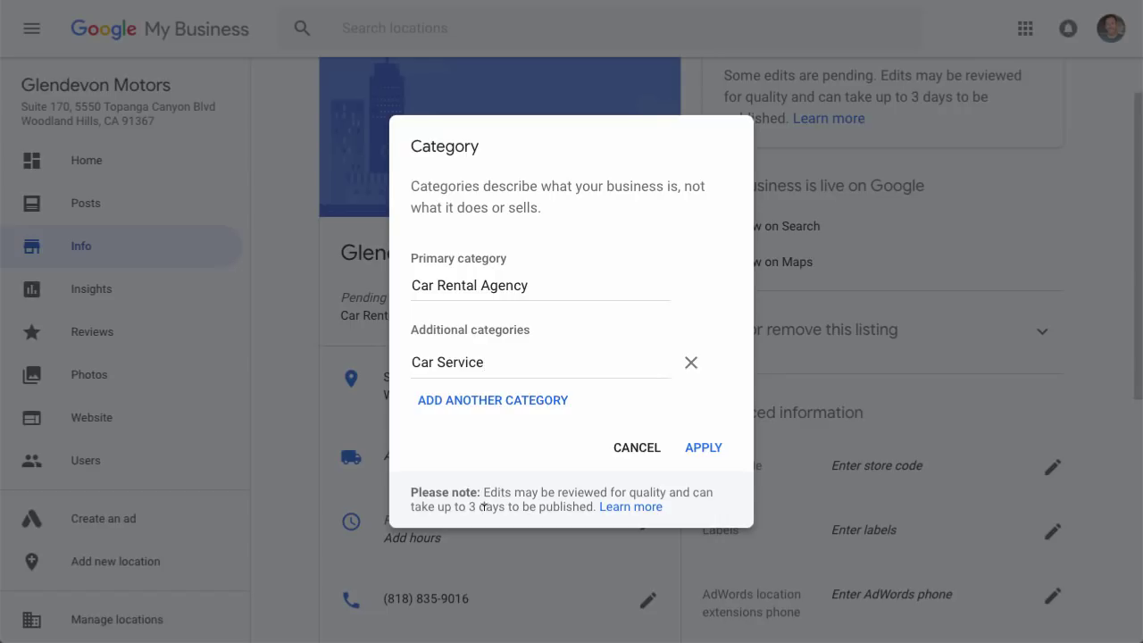
{"action": "left_click", "coordinate": [702, 446]}
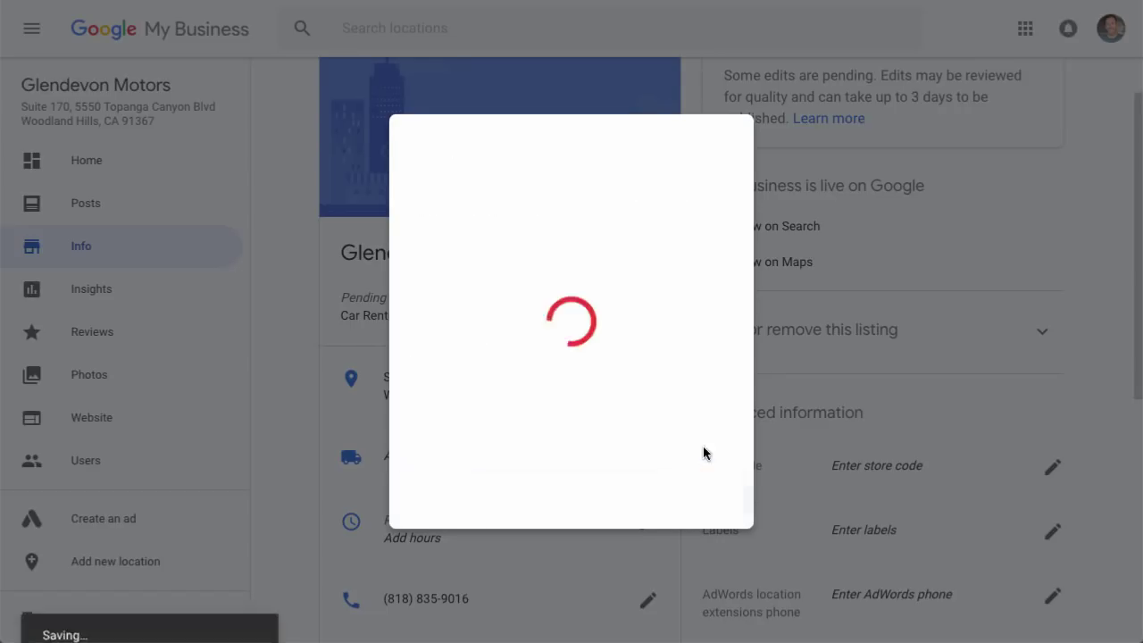
{"action": "scroll", "coordinate": [705, 454], "scroll_direction": "down", "scroll_amount": 1}
{"action": "scroll", "coordinate": [705, 454], "scroll_direction": "down", "scroll_amount": 2}
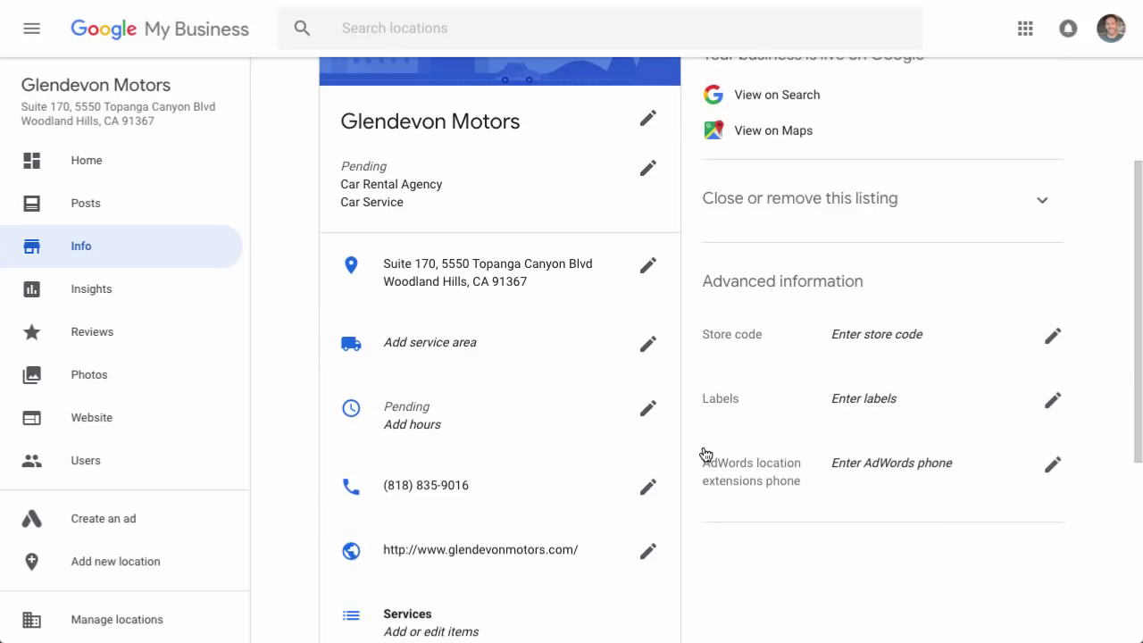
{"action": "left_click", "coordinate": [648, 346]}
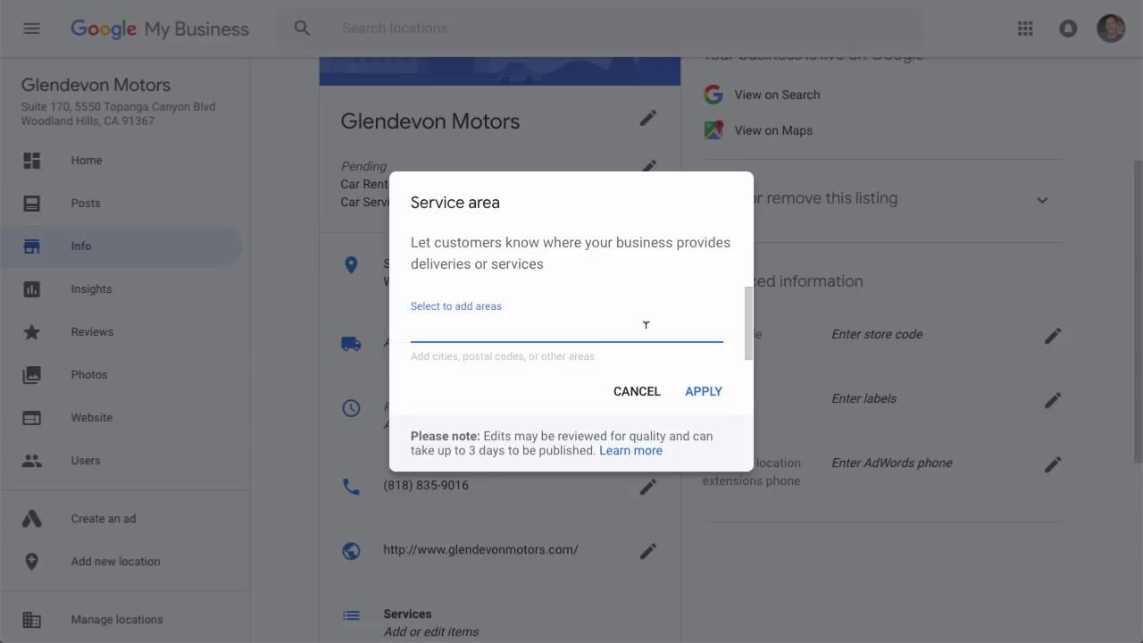
{"action": "left_click", "coordinate": [711, 393]}
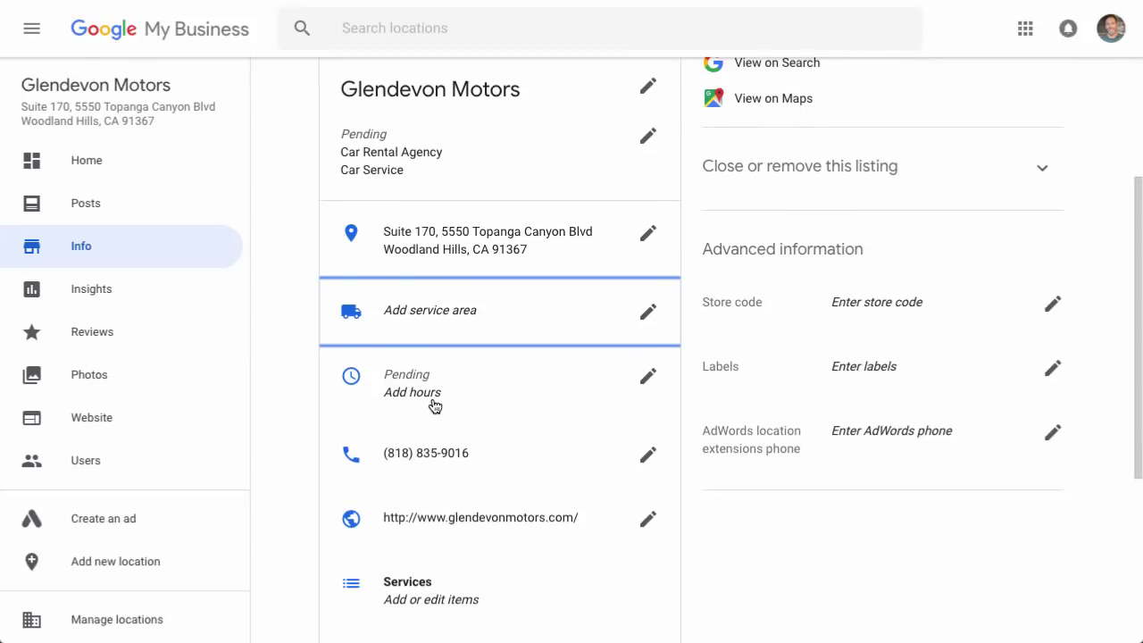
Open Monday through Friday 9:00 am–6:00 pm, keep the weekend closed, and save.
{"action": "left_click", "coordinate": [649, 381]}
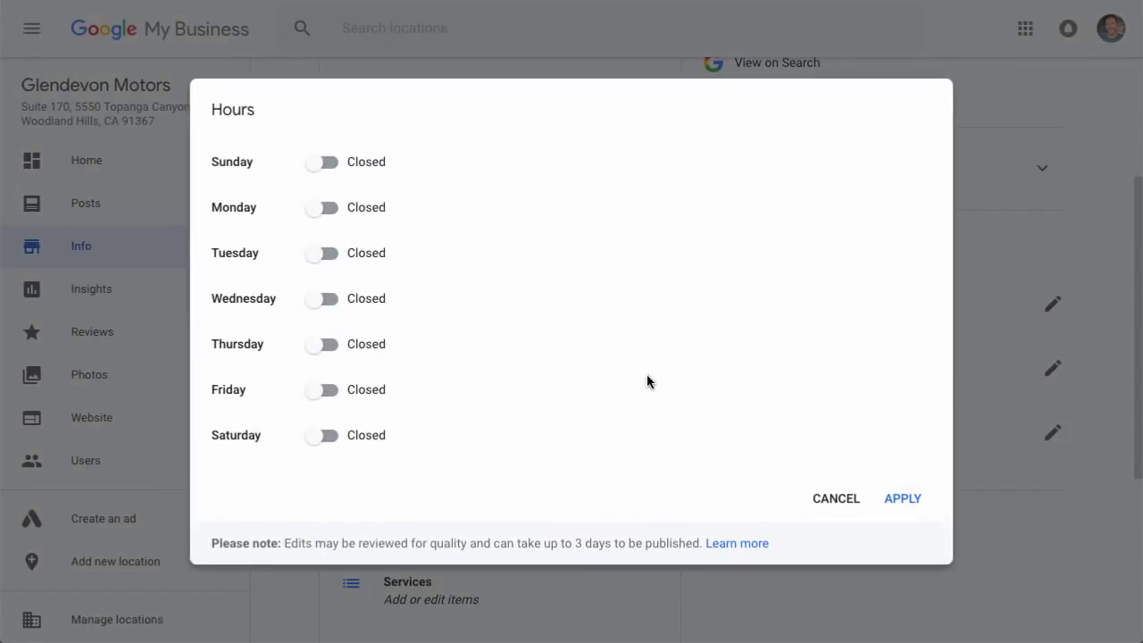
{"action": "left_click", "coordinate": [327, 209]}
{"action": "left_click", "coordinate": [326, 257]}
{"action": "left_click", "coordinate": [326, 300]}
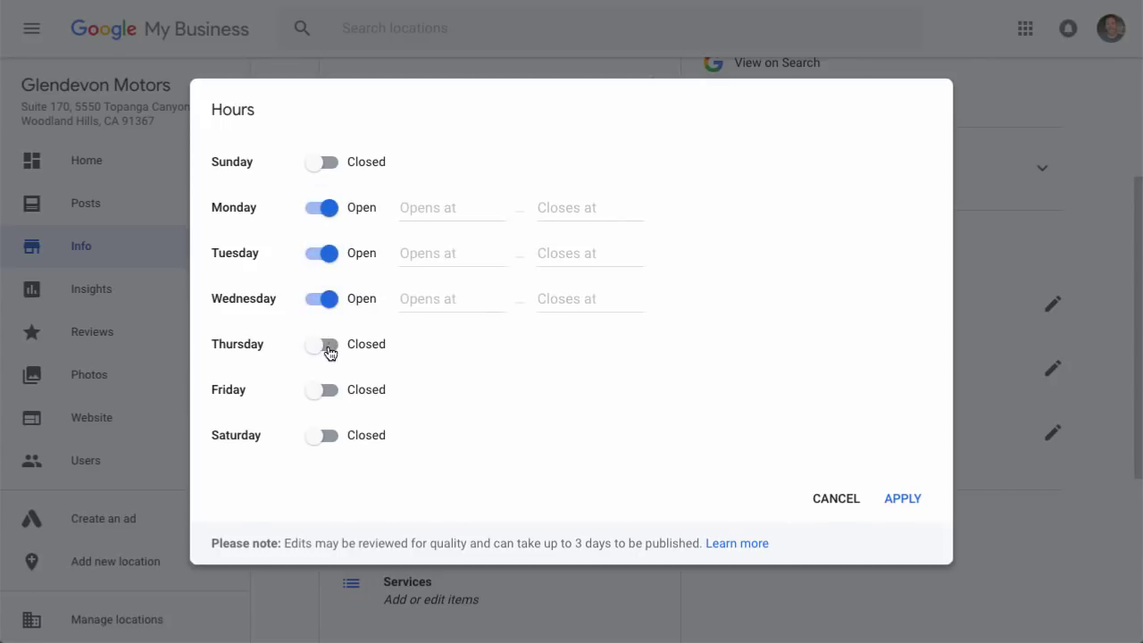
{"action": "left_click", "coordinate": [326, 345]}
{"action": "left_click", "coordinate": [326, 391]}
{"action": "left_click", "coordinate": [432, 207]}
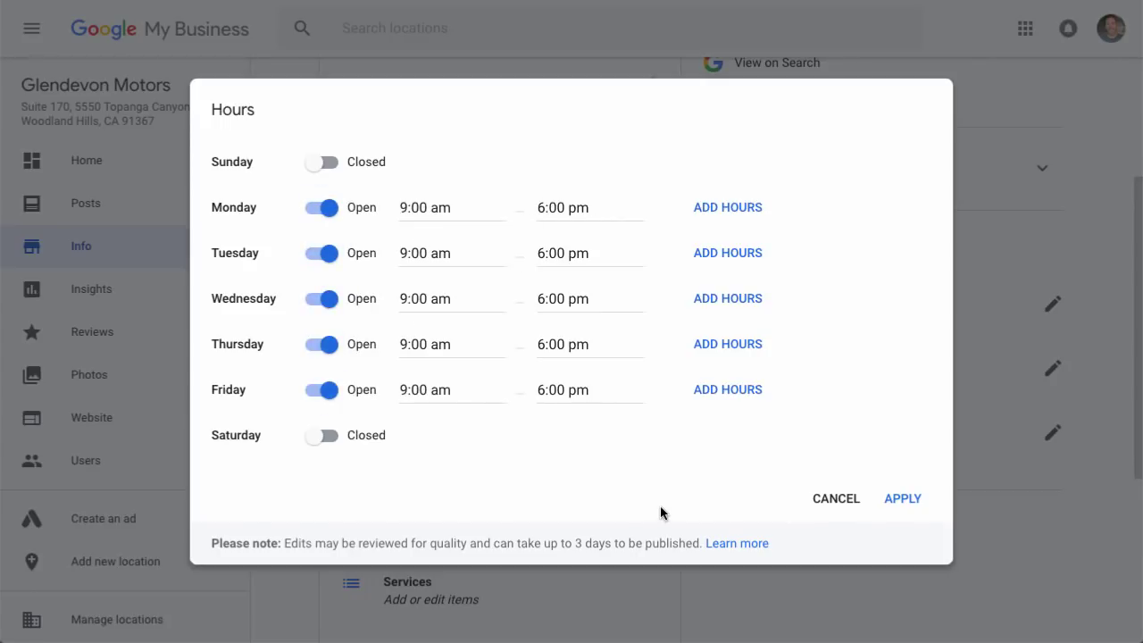
{"action": "left_click", "coordinate": [903, 500]}
{"action": "scroll", "coordinate": [905, 503], "scroll_direction": "down", "scroll_amount": 3}
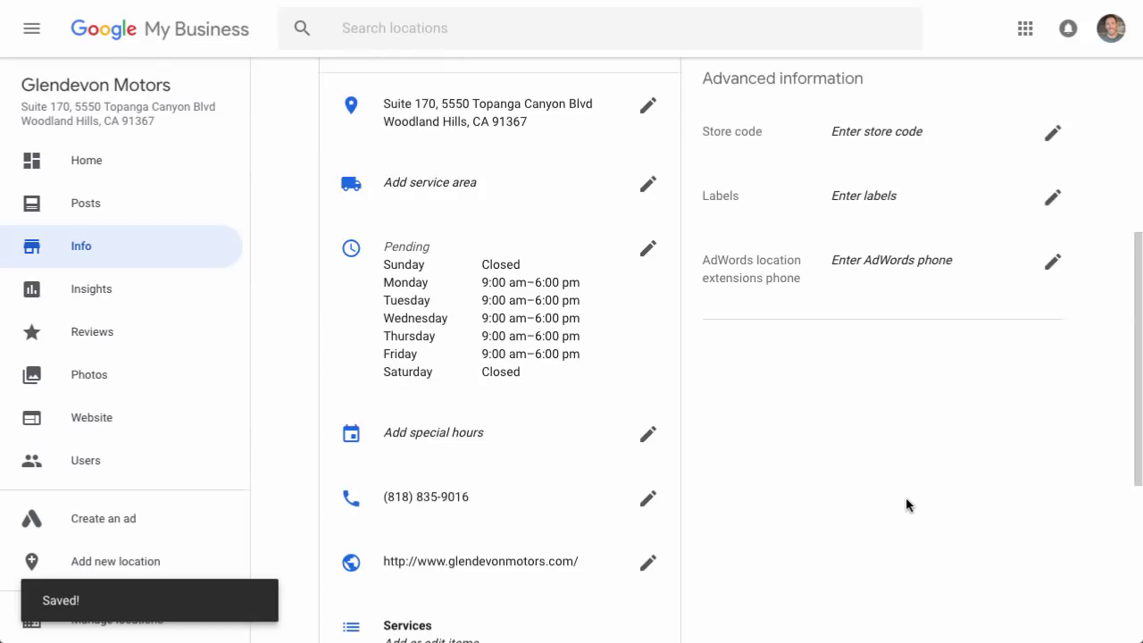
{"action": "scroll", "coordinate": [905, 506], "scroll_direction": "down", "scroll_amount": 4}
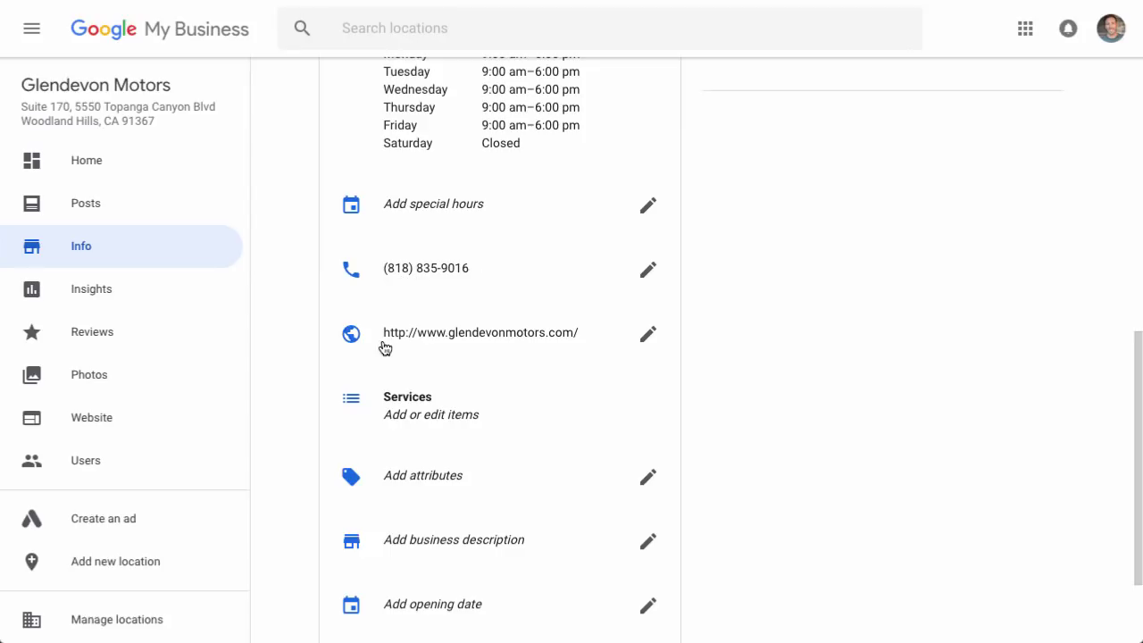
{"action": "scroll", "coordinate": [605, 350], "scroll_direction": "down", "scroll_amount": 3}
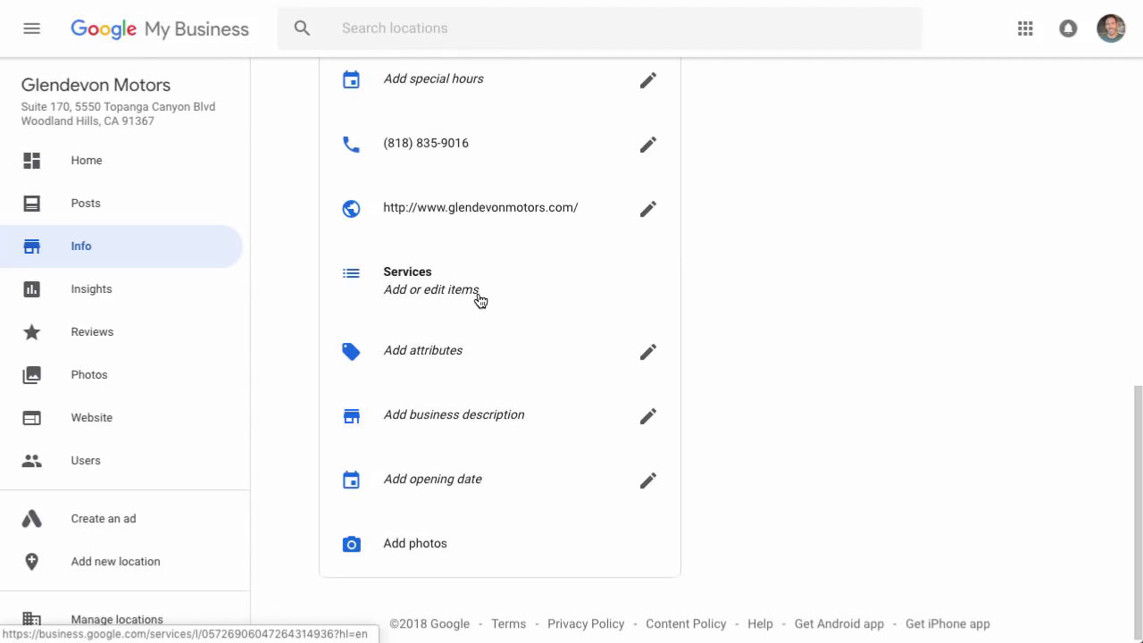
{"action": "scroll", "coordinate": [480, 300], "scroll_direction": "down", "scroll_amount": 1}
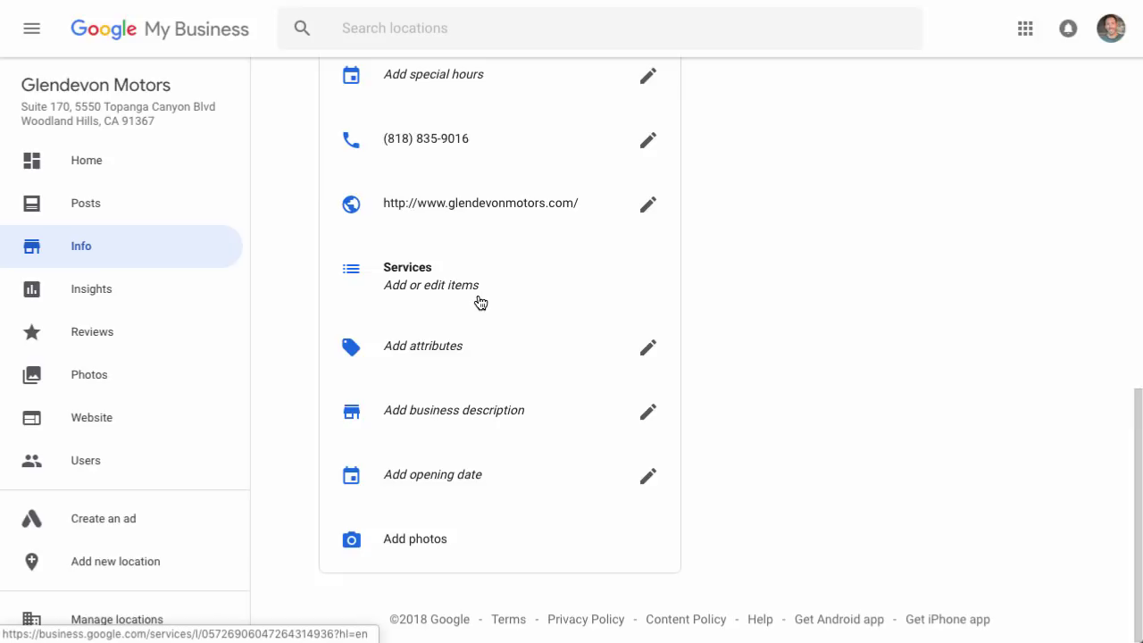
Type the Los Angeles high-end super car rental description, then review its key phrases.
{"action": "left_click", "coordinate": [648, 416]}
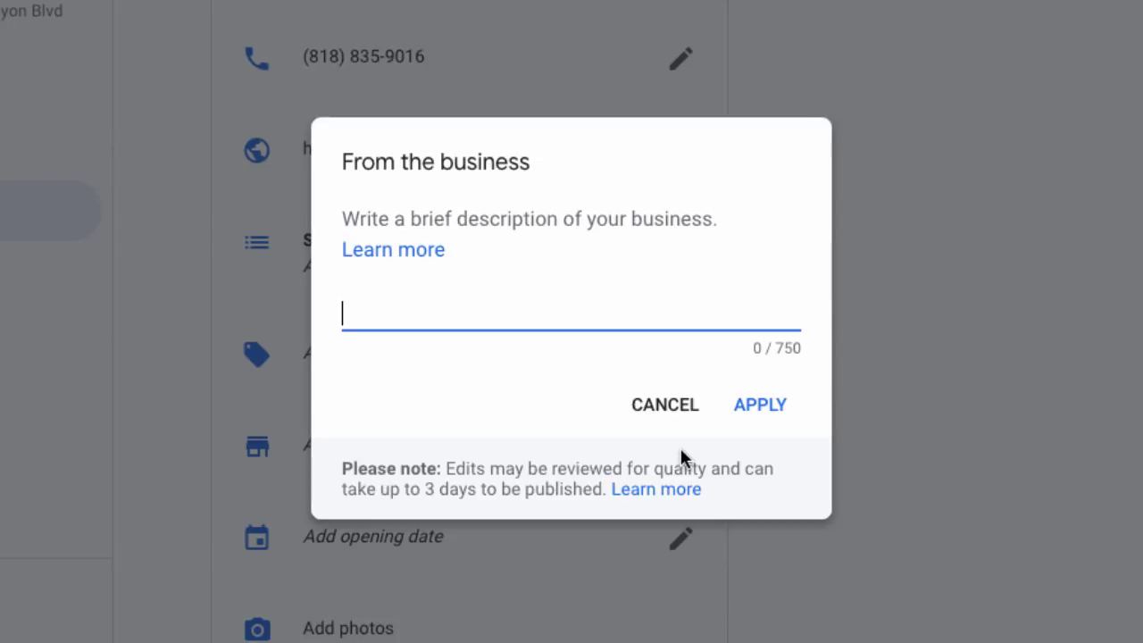
{"action": "type", "text": "Glendevon Motors is a car rental agency located in Los Angeles, CA that specializes in the latest model high end super cars on the planet. We deliver our cars to your hotel, or pick you up right from the Los Angeles airport. No other car rental agency in Los Angeles offers more perks, or delivers more value than Glendevon Motors."}
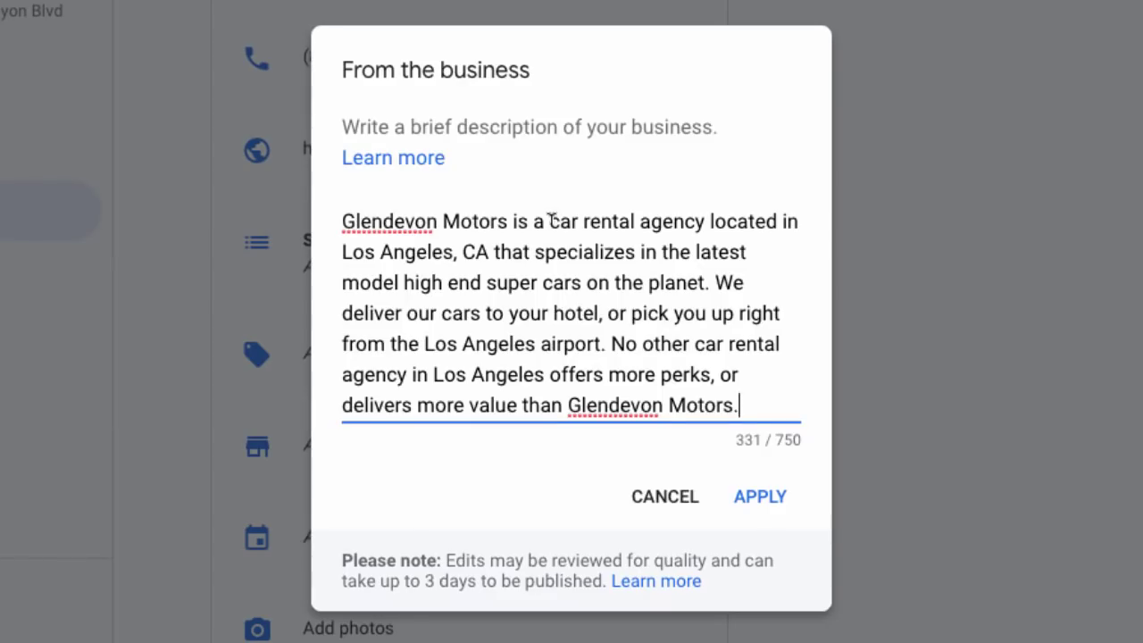
{"action": "left_click_drag", "start_coordinate": [548, 221], "coordinate": [707, 223]}
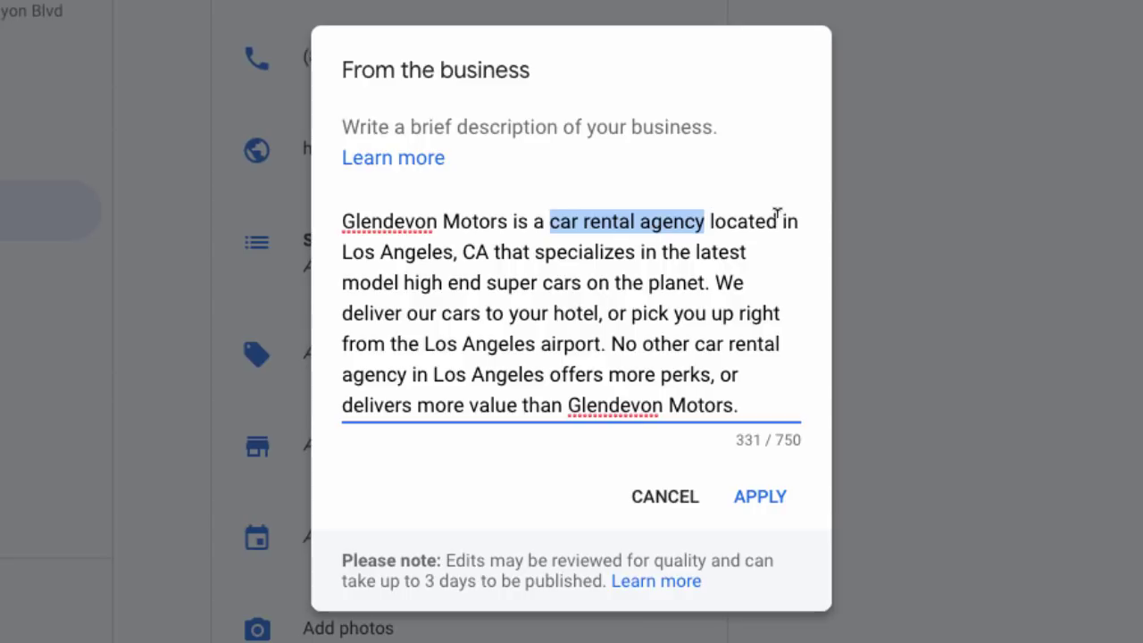
{"action": "left_click_drag", "start_coordinate": [342, 252], "coordinate": [482, 250]}
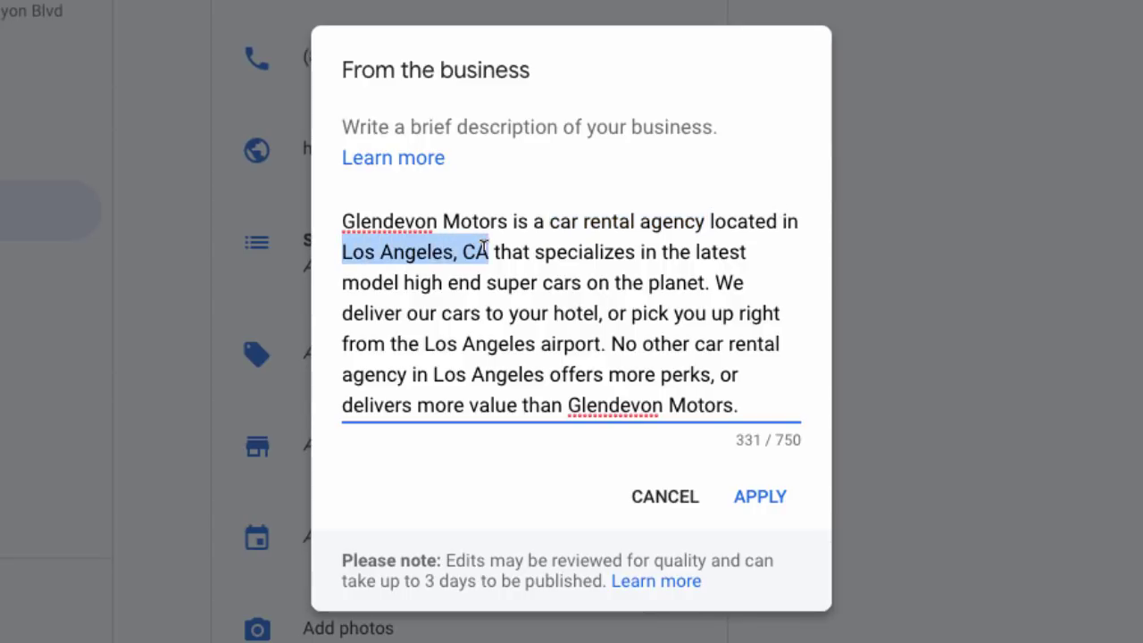
{"action": "left_click_drag", "start_coordinate": [424, 344], "coordinate": [534, 344]}
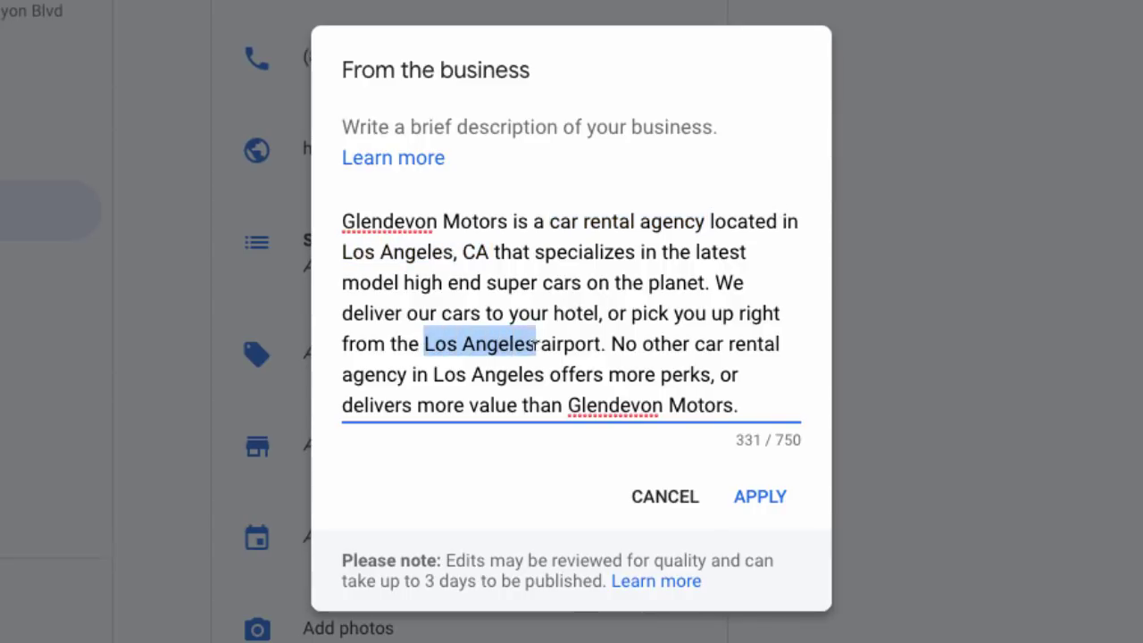
{"action": "left_click_drag", "start_coordinate": [695, 343], "coordinate": [409, 368]}
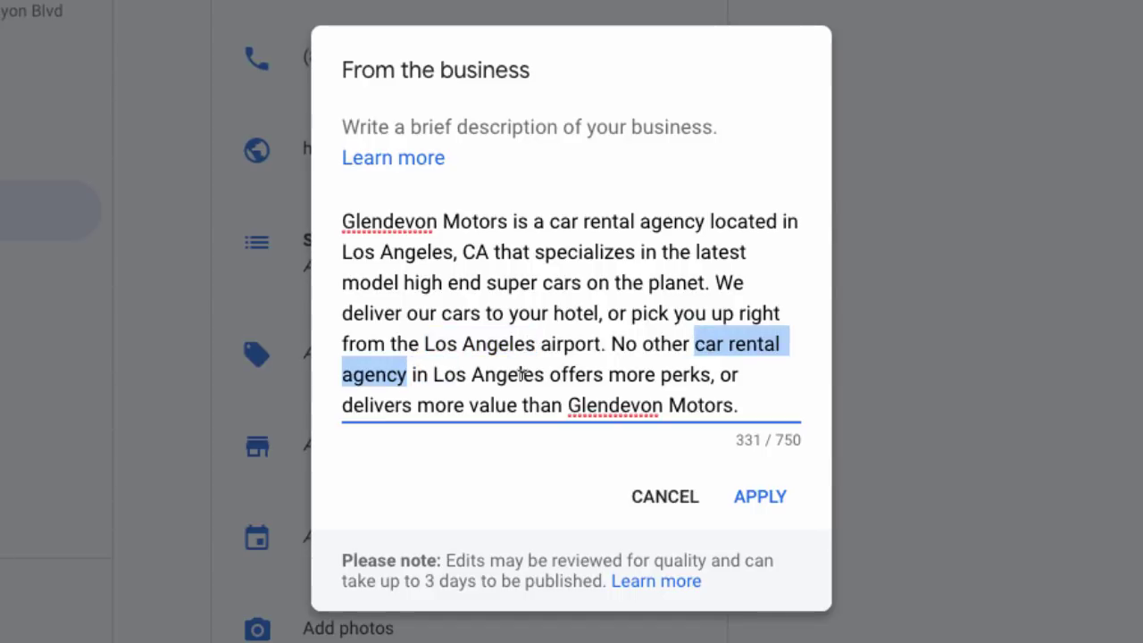
{"action": "left_click", "coordinate": [792, 144]}
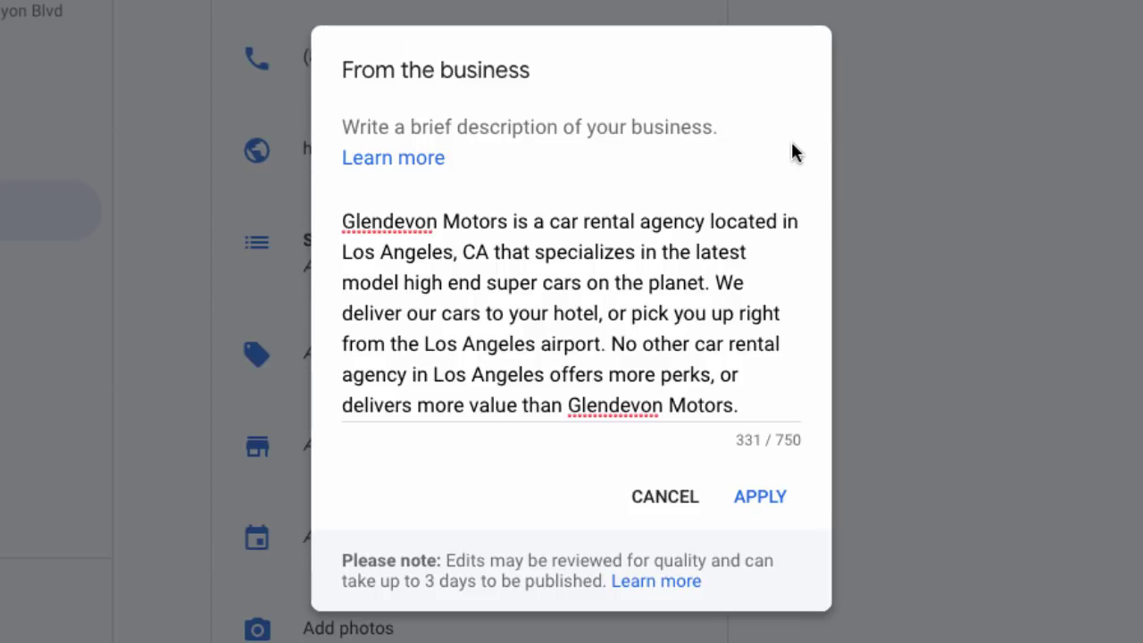
Apply the business description and go to the listing's Photos page.
{"action": "left_click", "coordinate": [773, 497]}
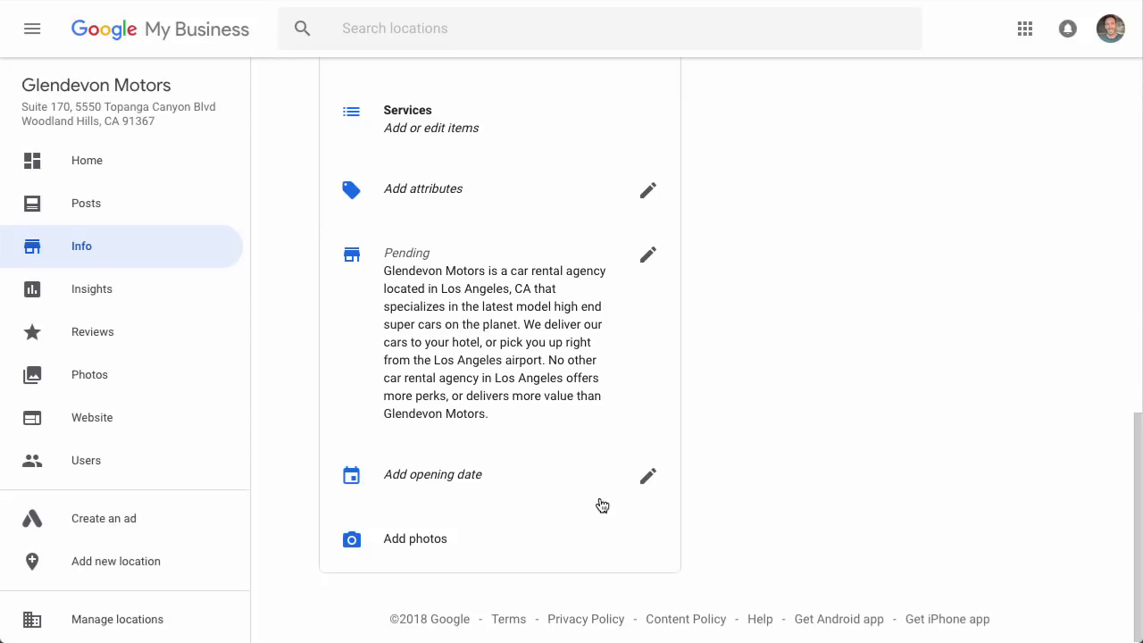
{"action": "left_click", "coordinate": [420, 539]}
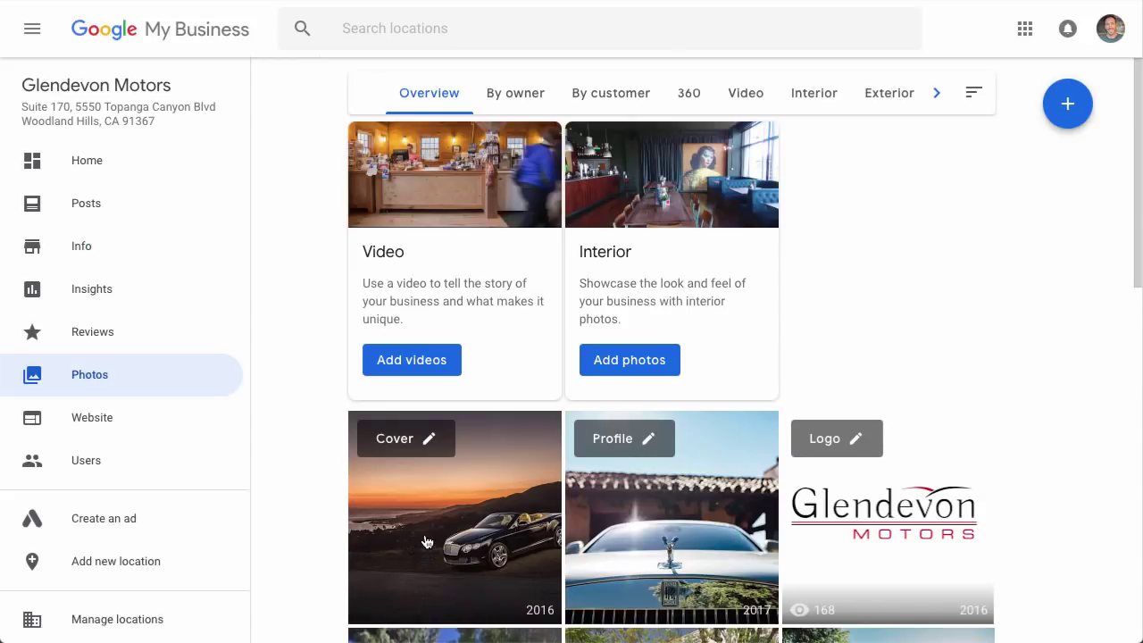
{"action": "scroll", "coordinate": [321, 435], "scroll_direction": "down", "scroll_amount": 1}
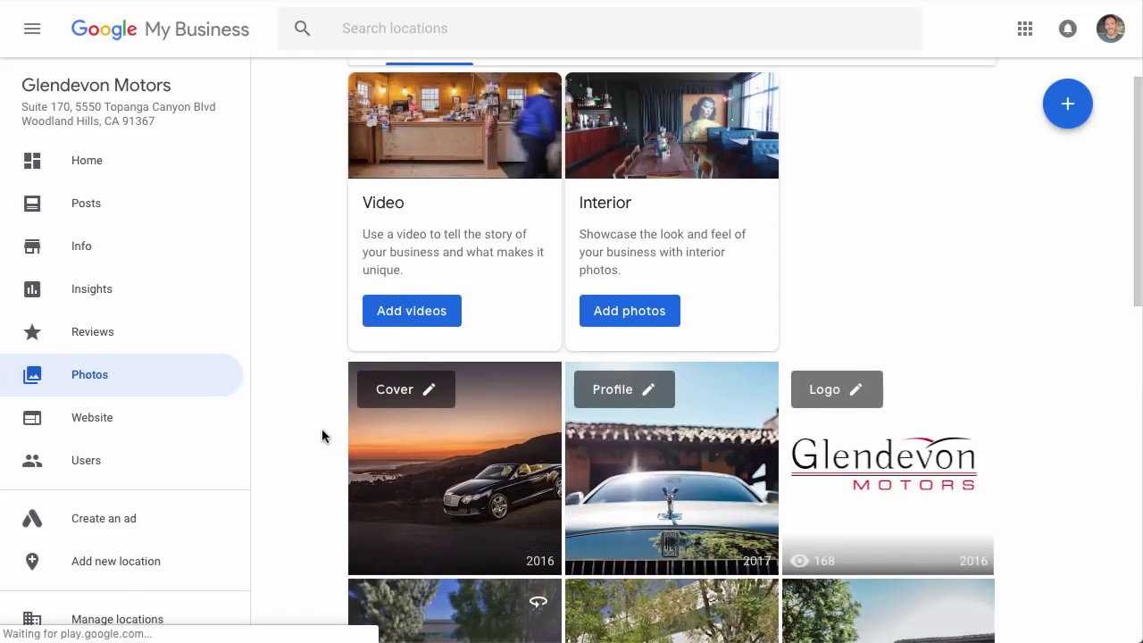
{"action": "scroll", "coordinate": [322, 435], "scroll_direction": "up", "scroll_amount": 1}
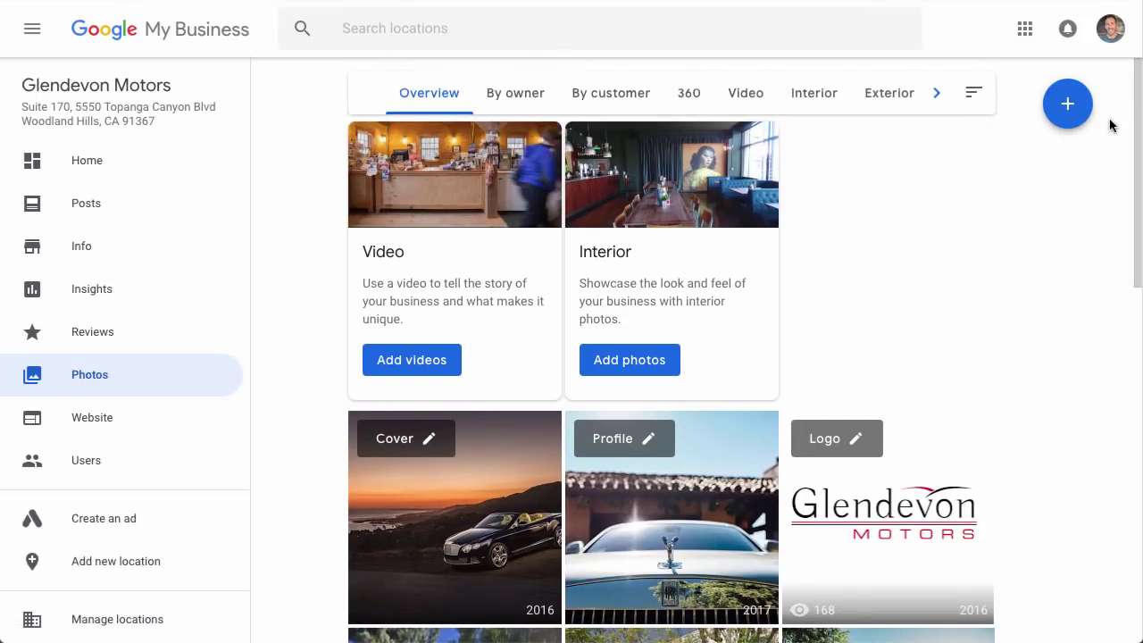
{"action": "left_click", "coordinate": [1071, 109]}
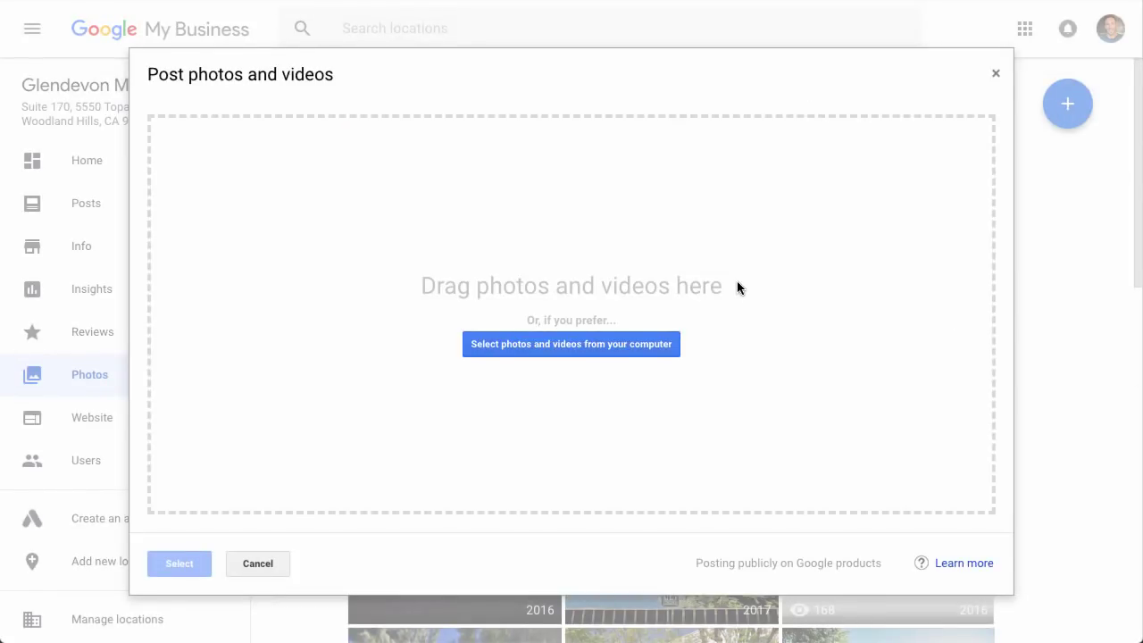
{"action": "left_click", "coordinate": [995, 74]}
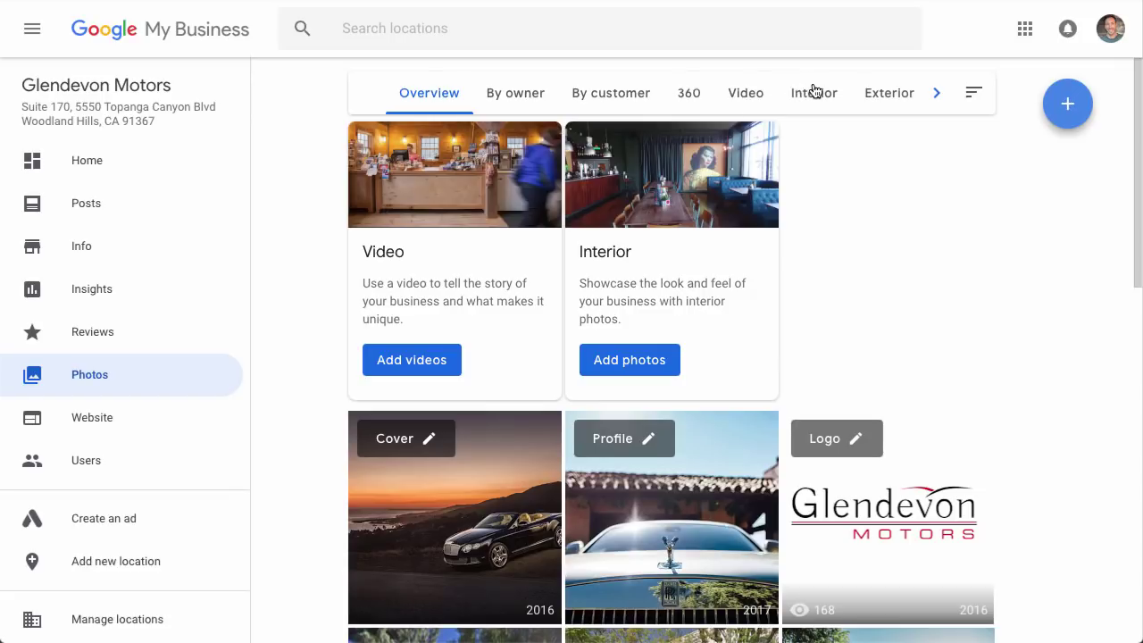
Page the Photos category bar right twice to reveal the Team and Identity categories.
{"action": "left_click", "coordinate": [936, 93]}
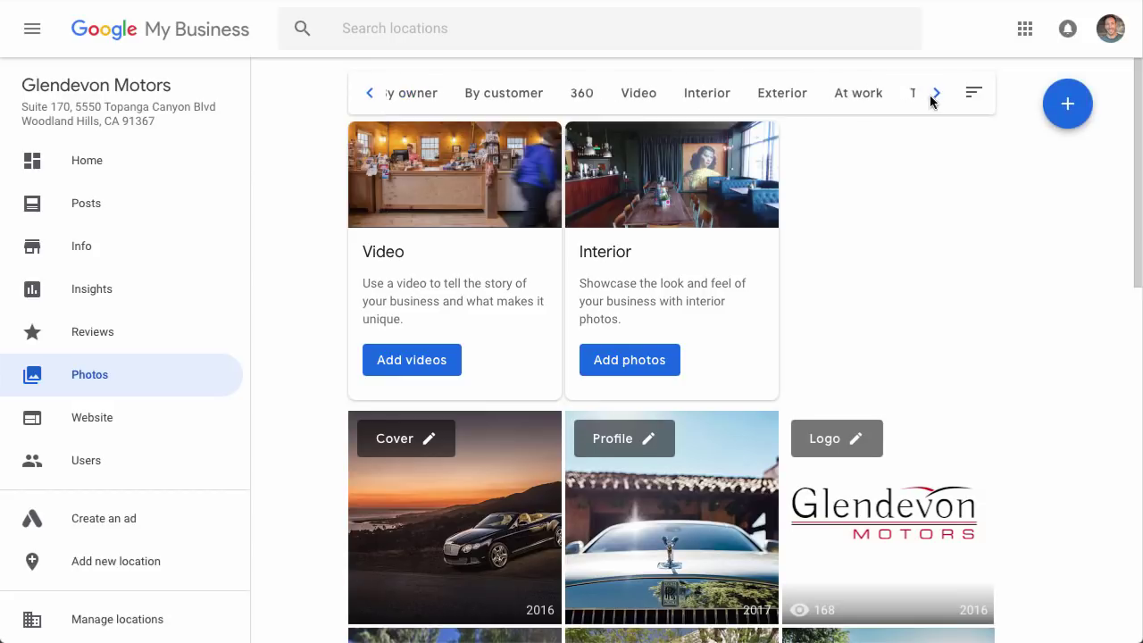
{"action": "left_click", "coordinate": [936, 92]}
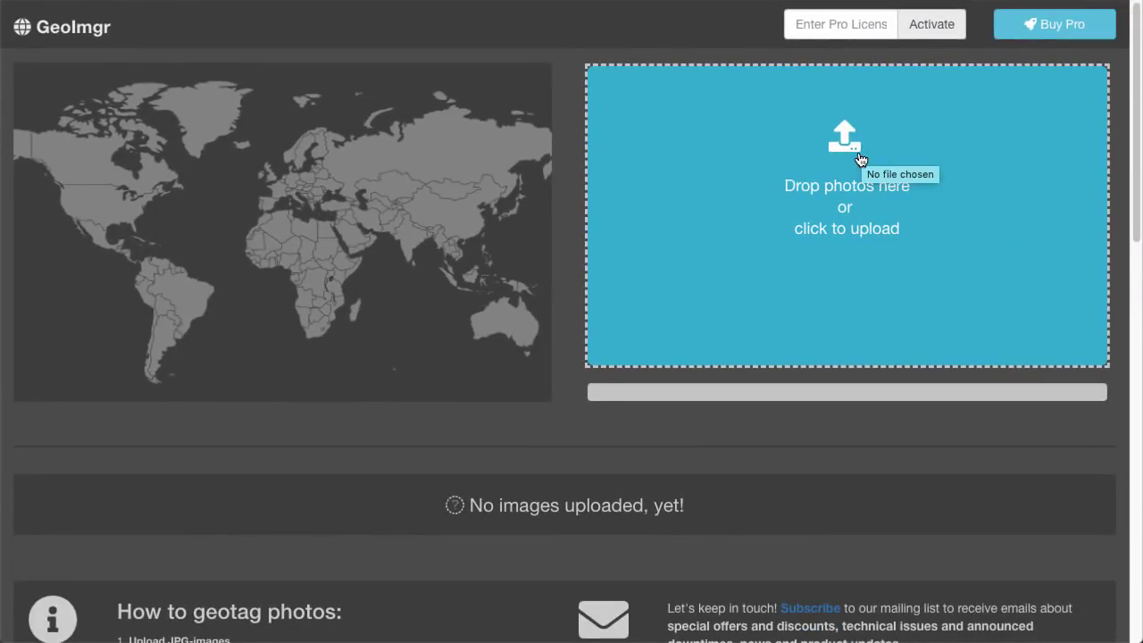
Upload the office photo to GeoImgr and pin it at Glendevon Motors (34.1715235, -118.6052937).
{"action": "left_click", "coordinate": [861, 160]}
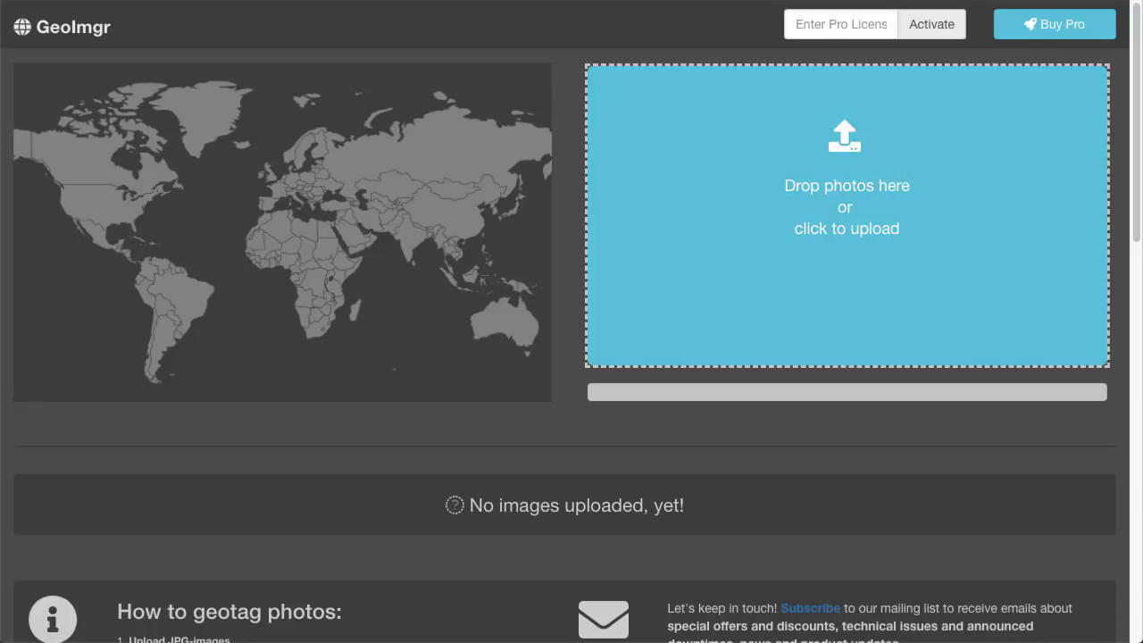
{"action": "left_click_drag", "start_coordinate": [1134, 134], "coordinate": [849, 204]}
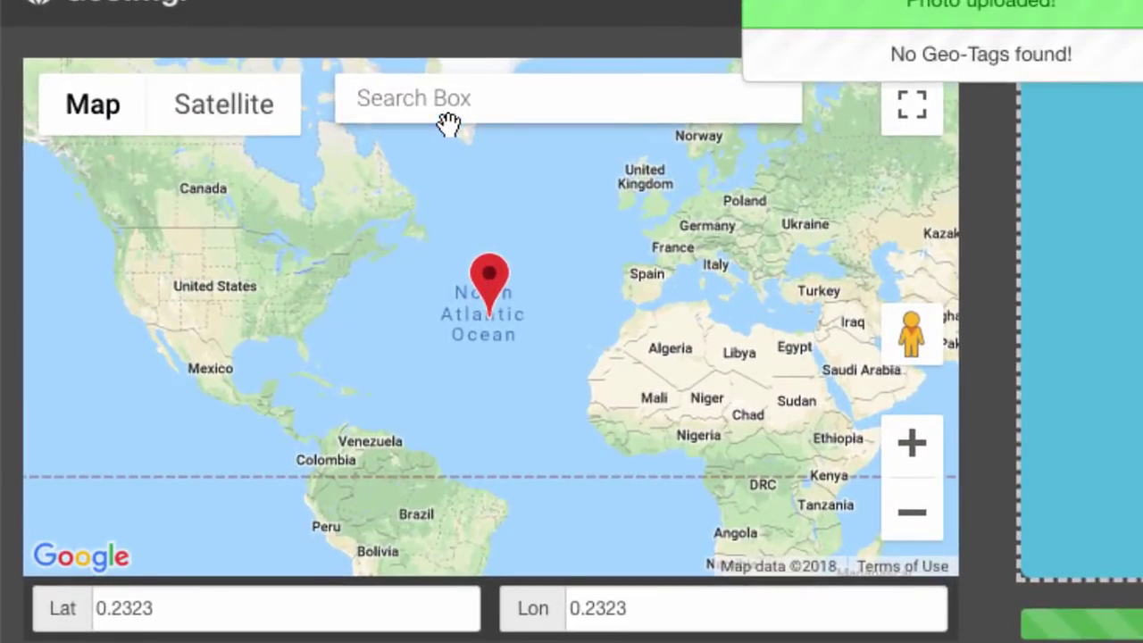
{"action": "left_click", "coordinate": [448, 96]}
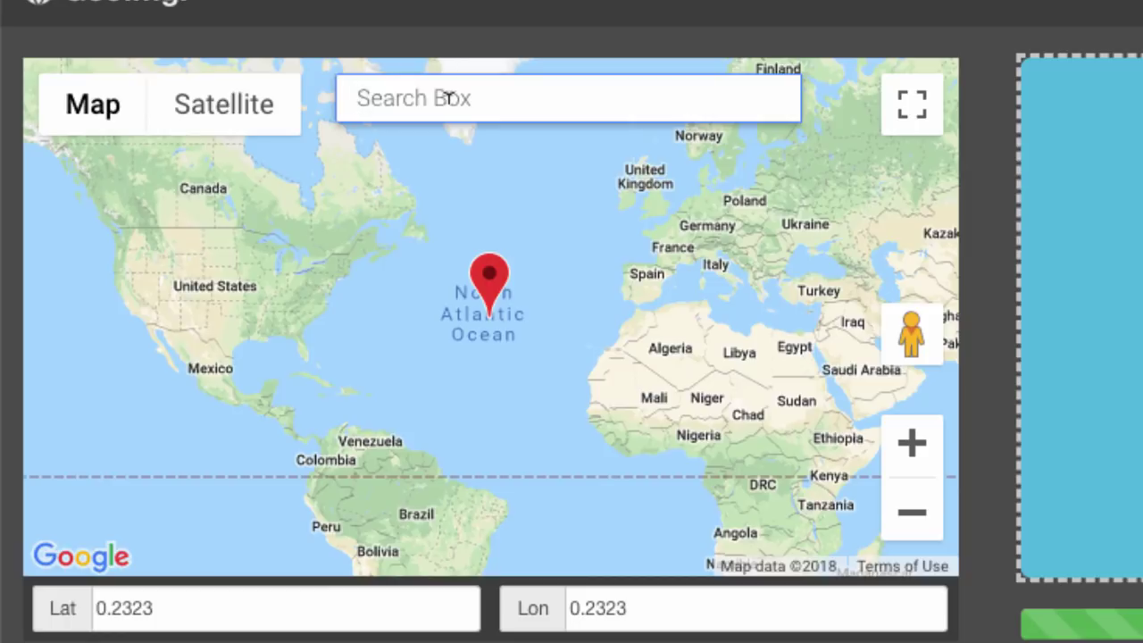
{"action": "type", "text": "glendevon motors"}
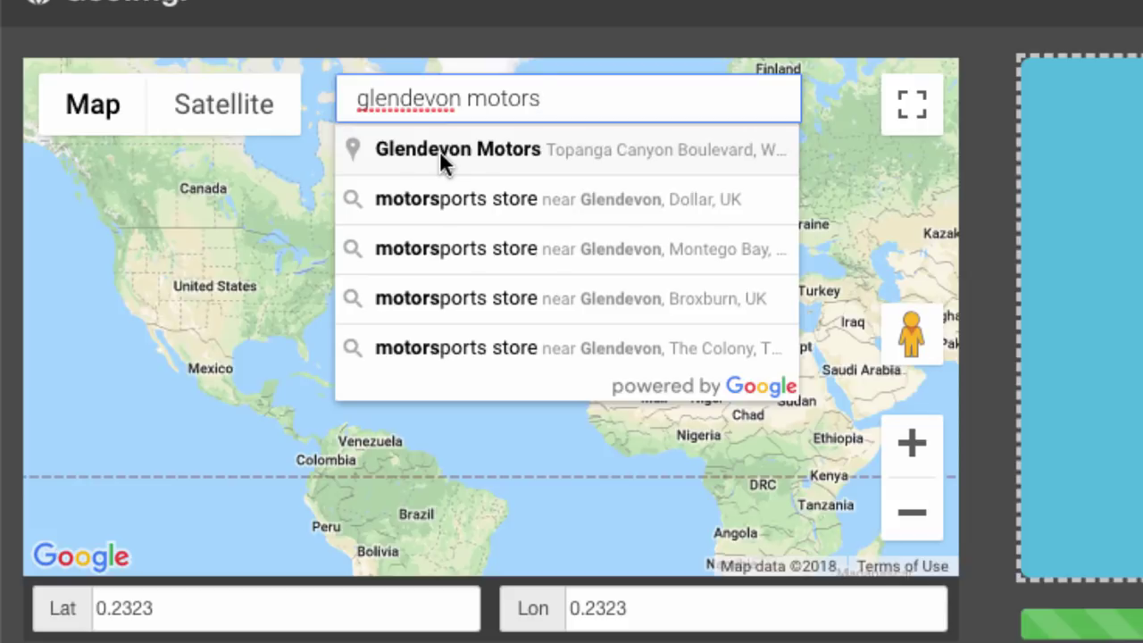
{"action": "left_click", "coordinate": [440, 150]}
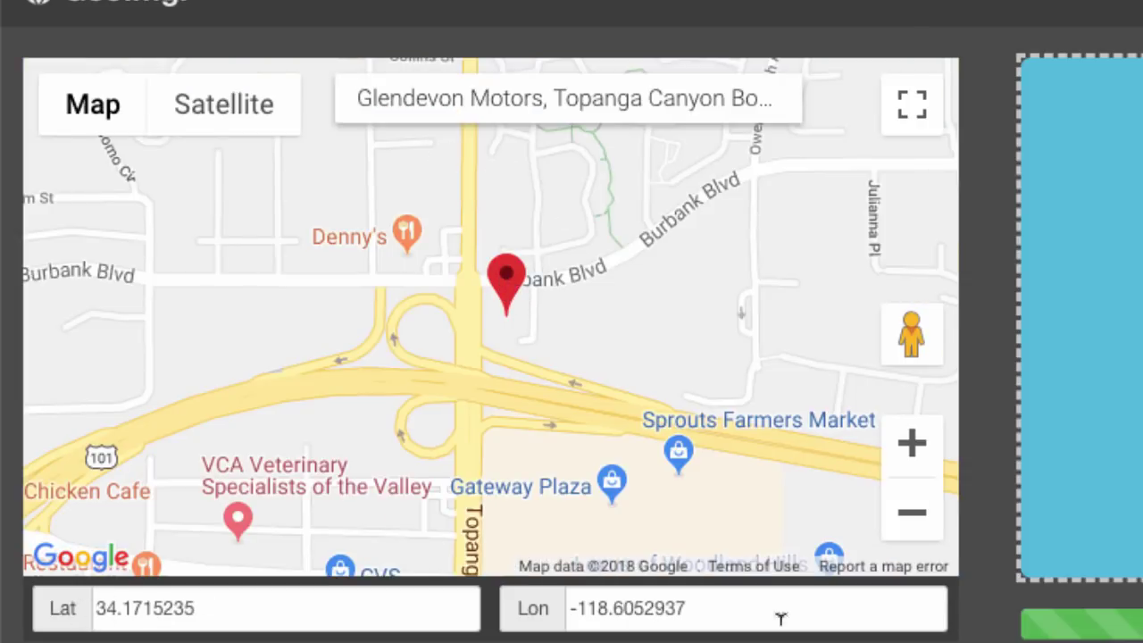
{"action": "scroll", "coordinate": [987, 598], "scroll_direction": "down", "scroll_amount": 1}
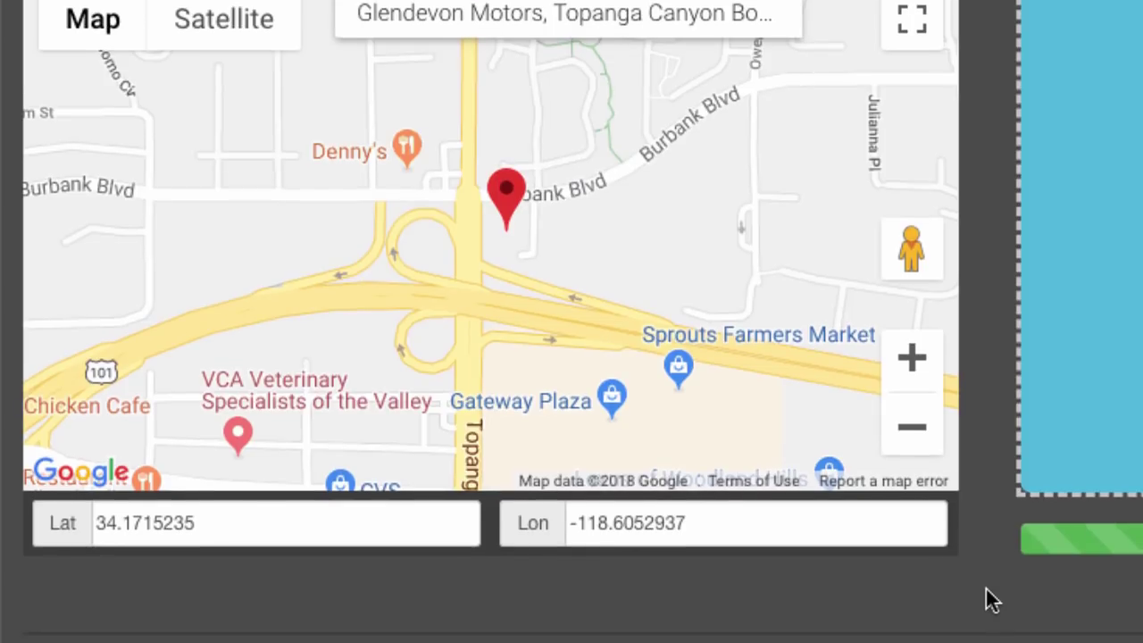
{"action": "scroll", "coordinate": [987, 589], "scroll_direction": "down", "scroll_amount": 5}
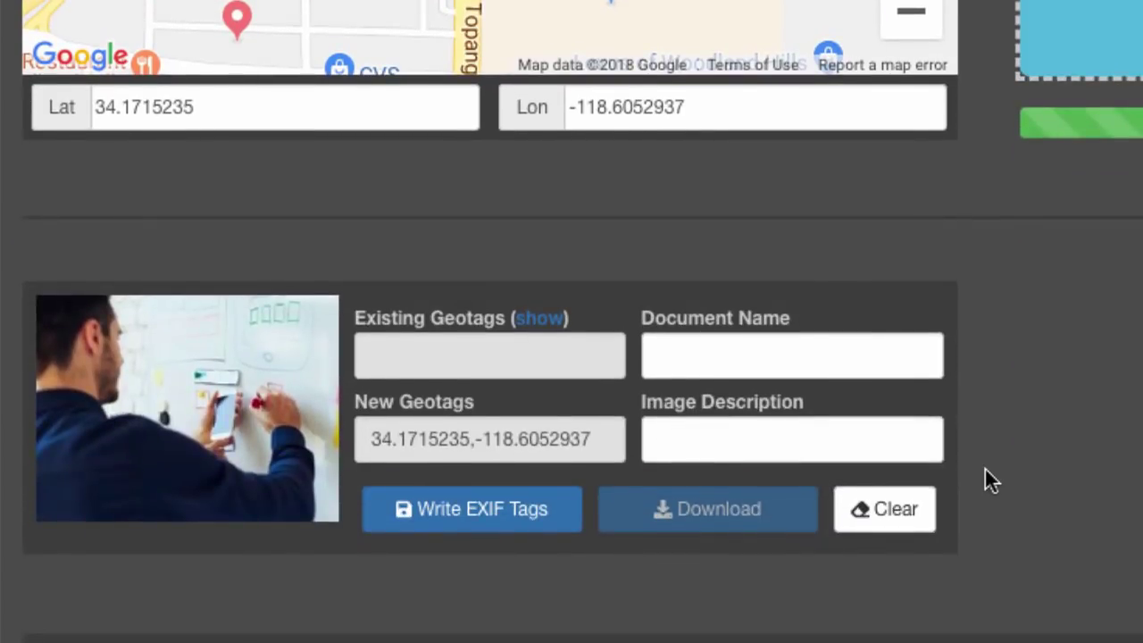
Write the geotag into the photo's EXIF and save it as 'car rental agency los angeles ca'.
{"action": "left_click", "coordinate": [480, 521]}
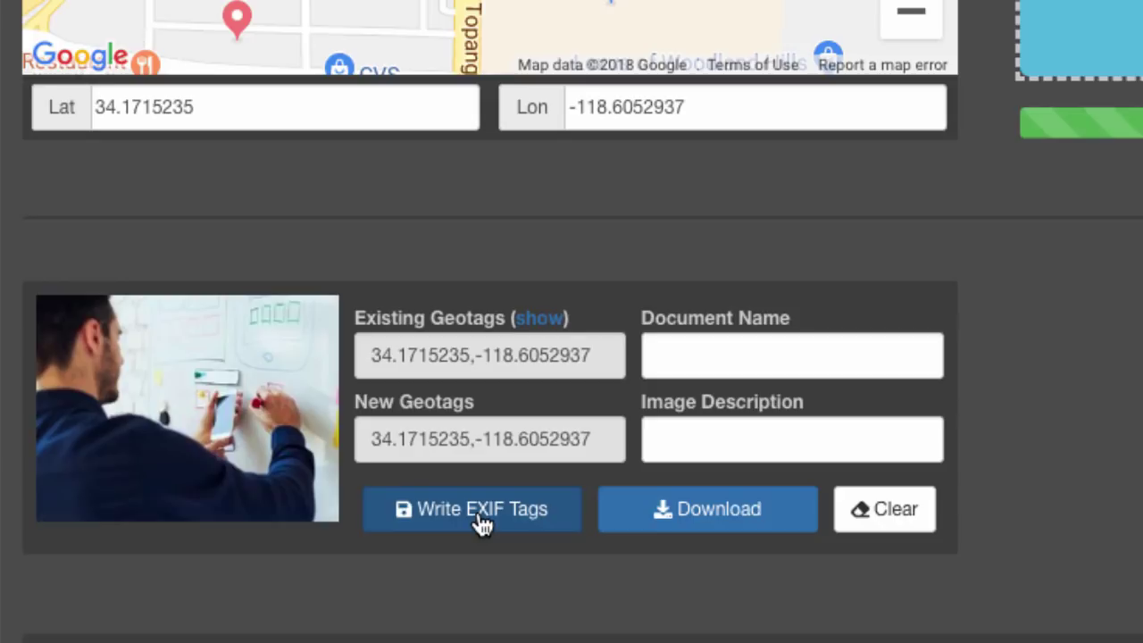
{"action": "left_click", "coordinate": [718, 514]}
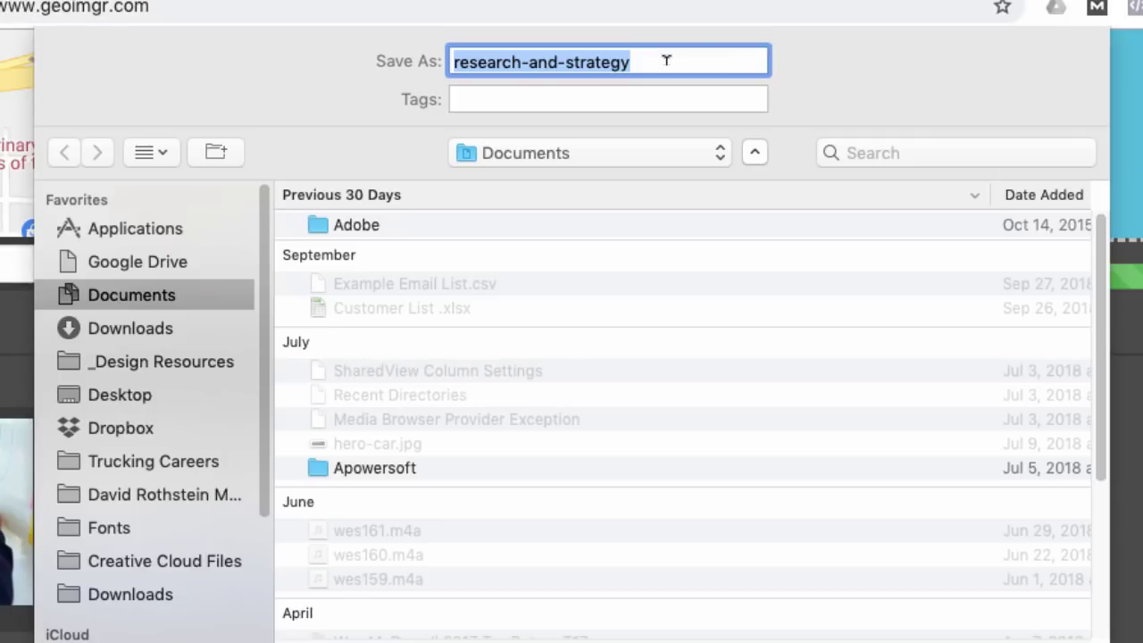
{"action": "type", "text": "car rental agency los angeles ca"}
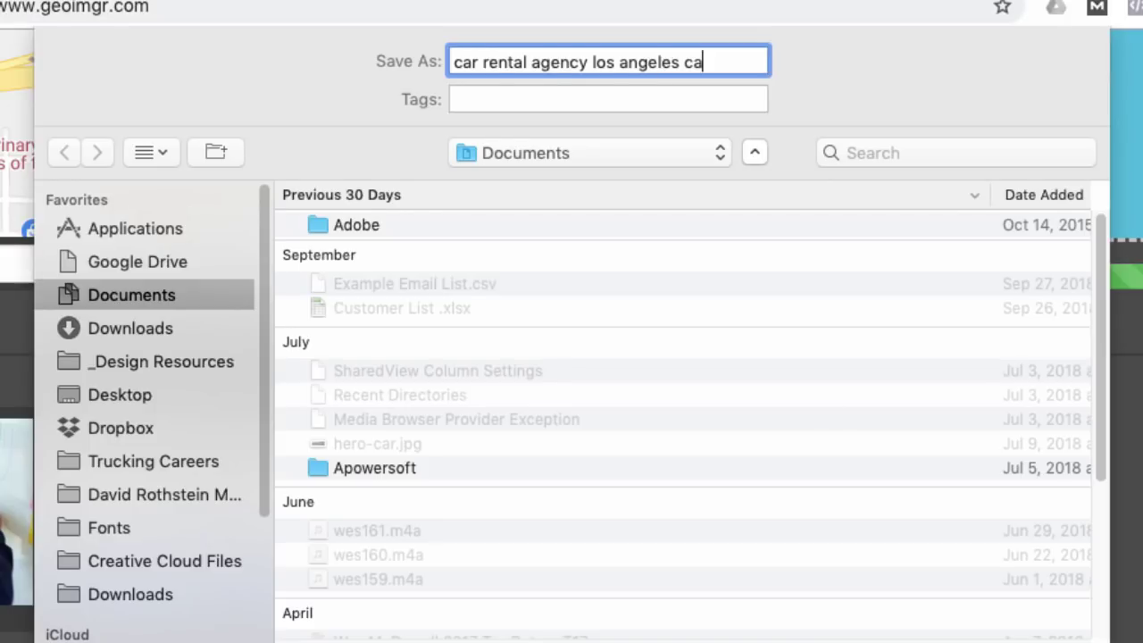
{"action": "key", "text": "Return"}
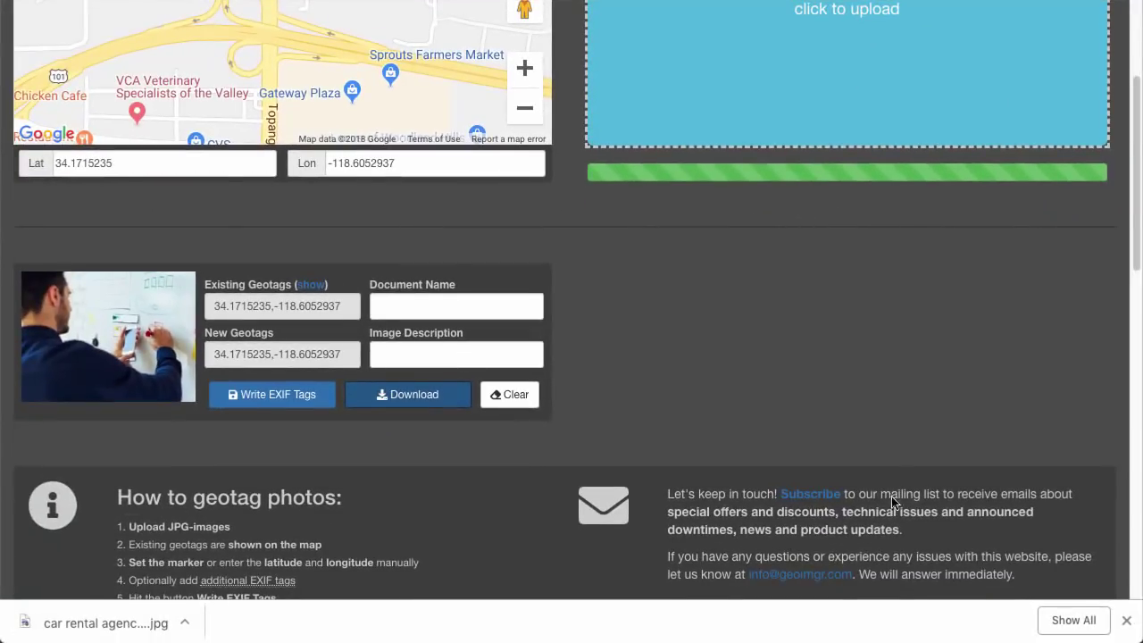
Back in Google My Business, upload the geotagged JPEG to the listing's photos.
{"action": "key", "text": "ctrl+Tab"}
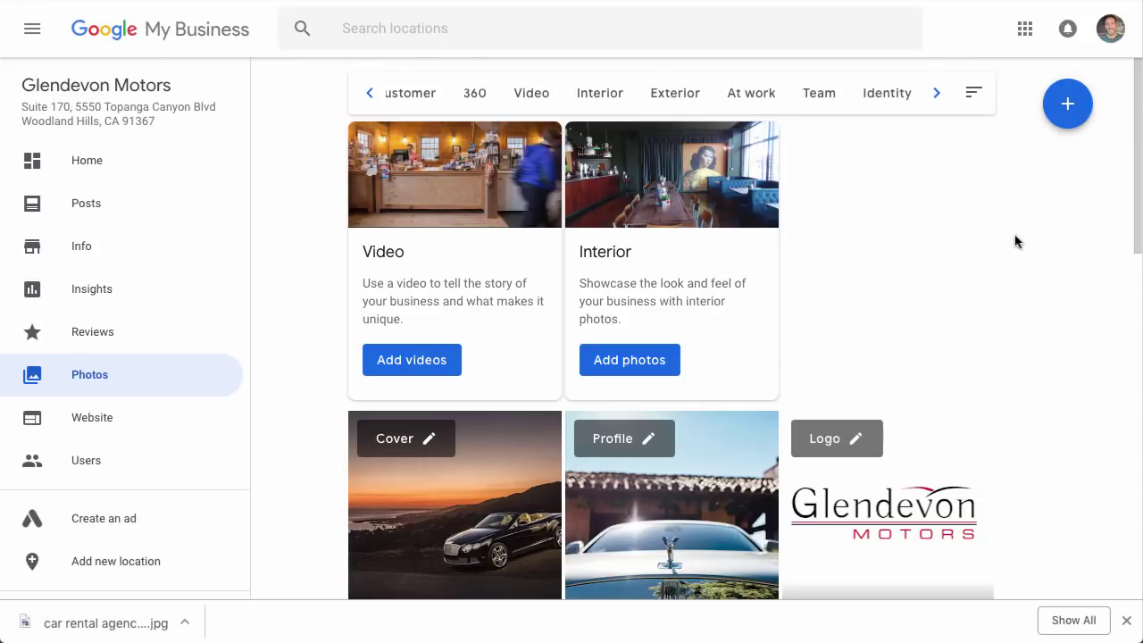
{"action": "left_click", "coordinate": [1071, 102]}
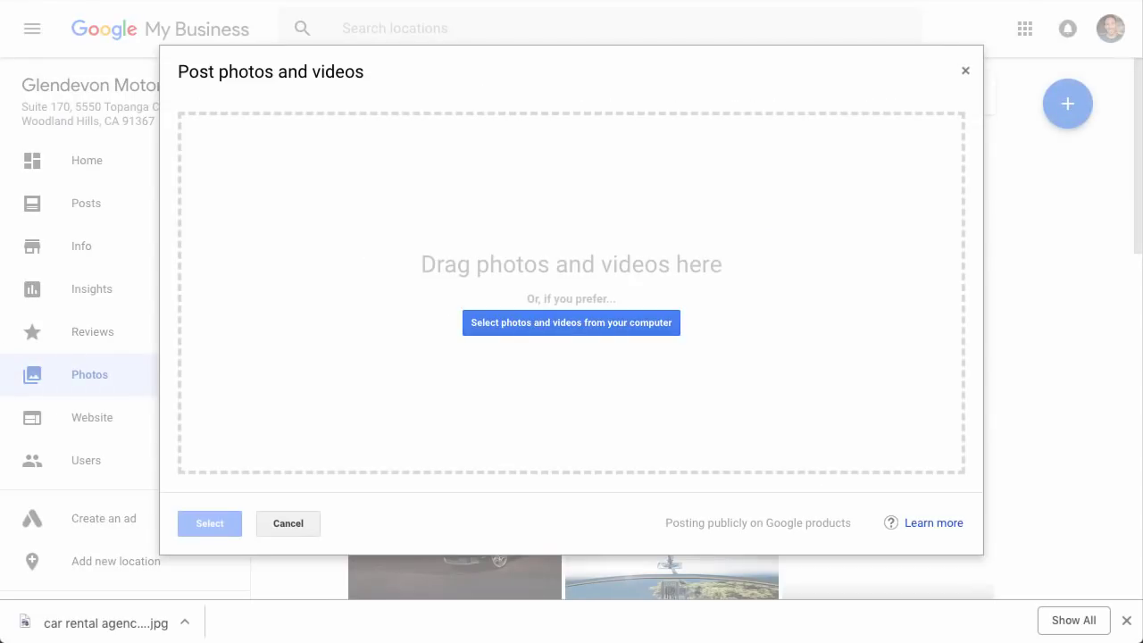
{"action": "left_click_drag", "start_coordinate": [1142, 215], "coordinate": [798, 223]}
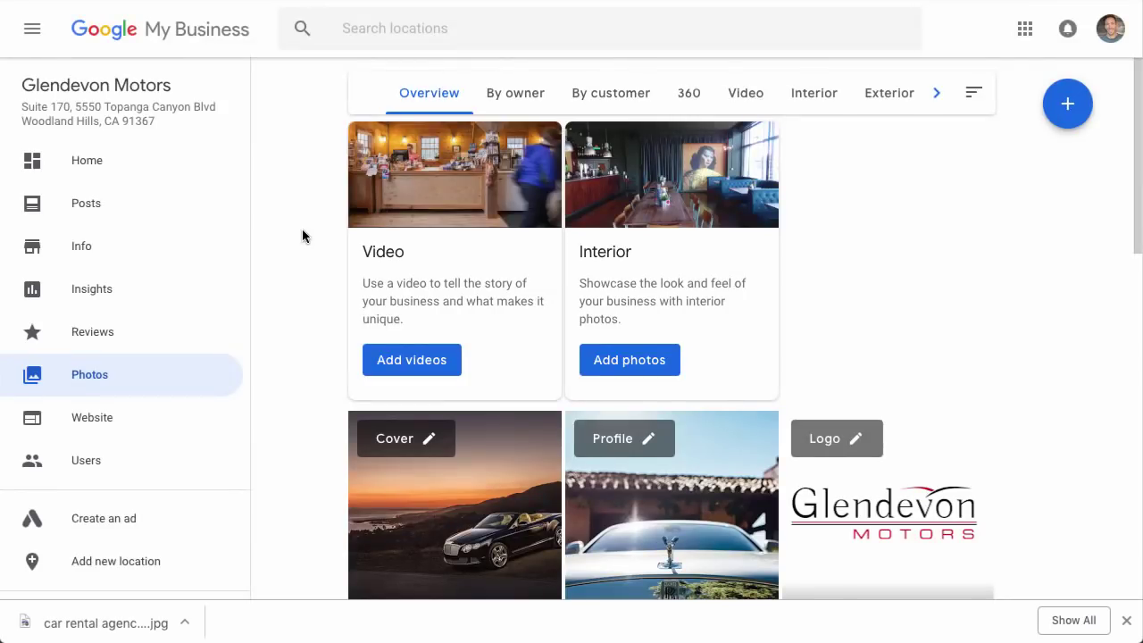
Open Posts and start a What's New post, placing the cursor in the empty text field.
{"action": "left_click", "coordinate": [87, 204]}
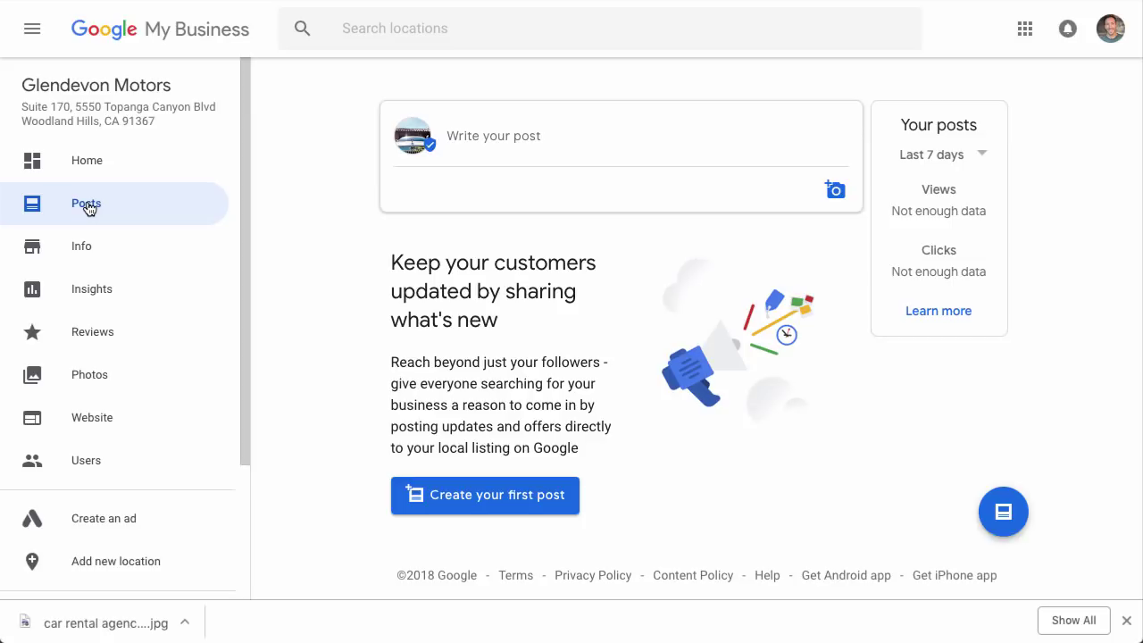
{"action": "left_click", "coordinate": [502, 150]}
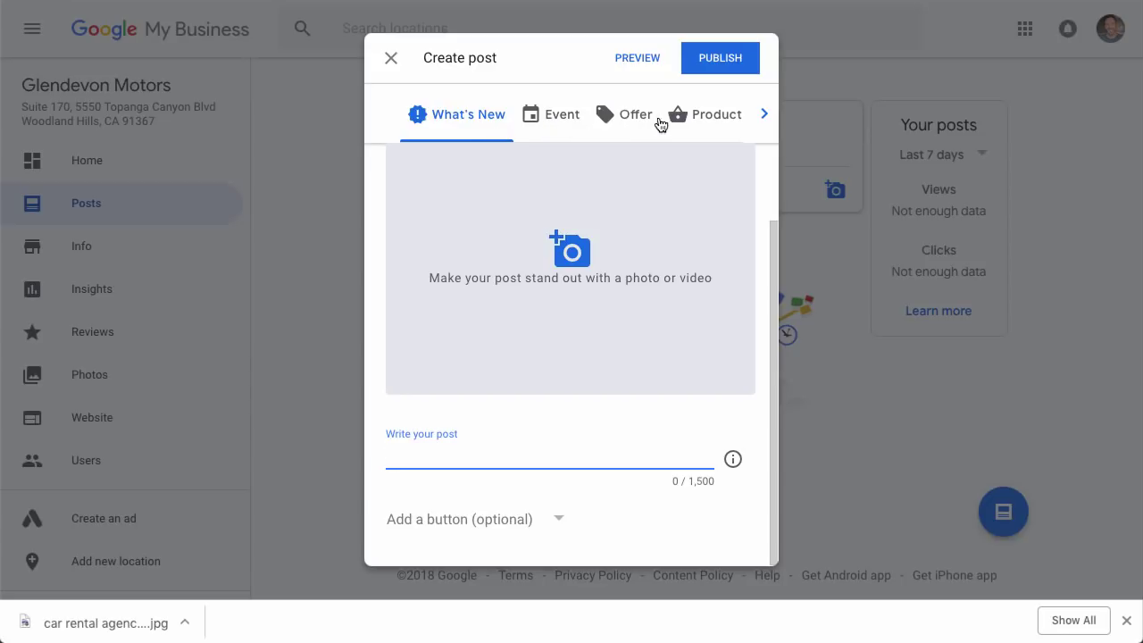
{"action": "left_click", "coordinate": [761, 115]}
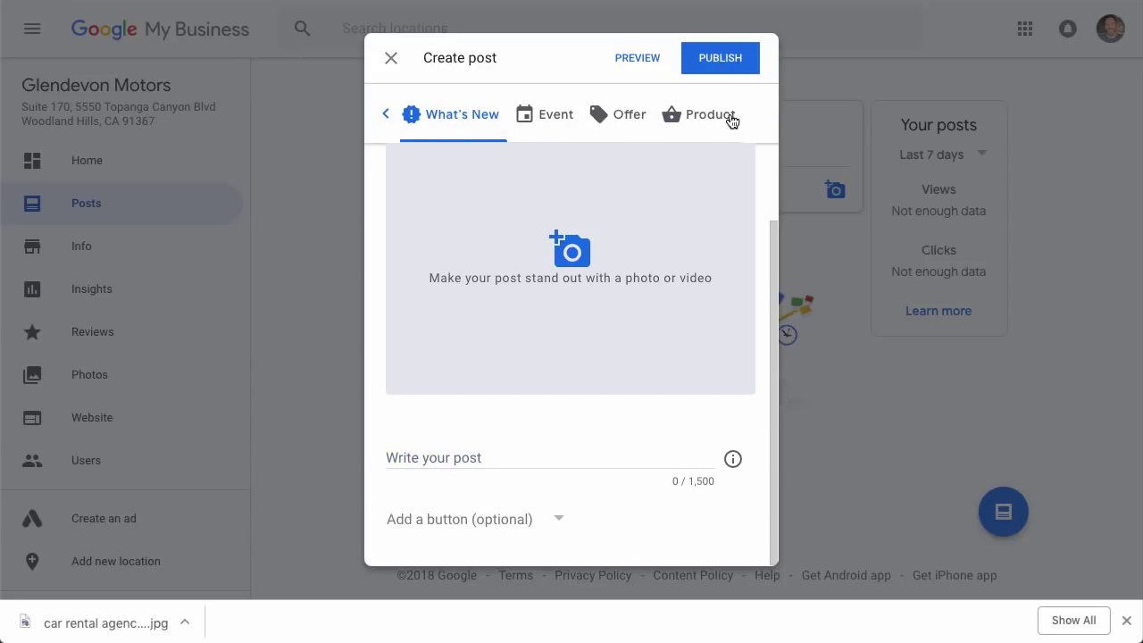
{"action": "left_click", "coordinate": [448, 453]}
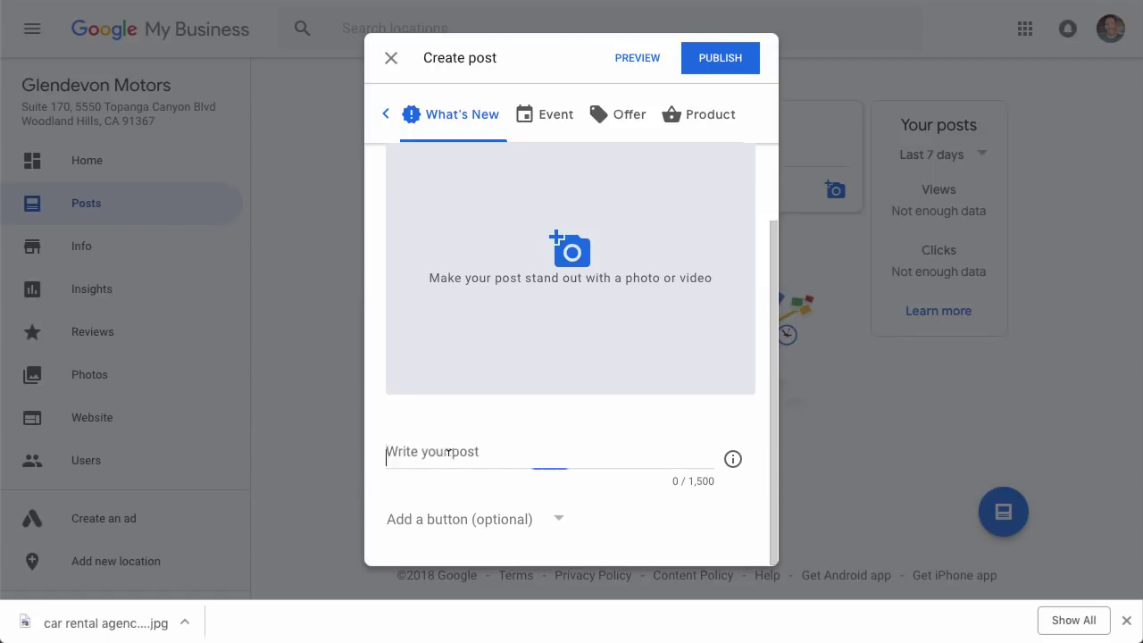